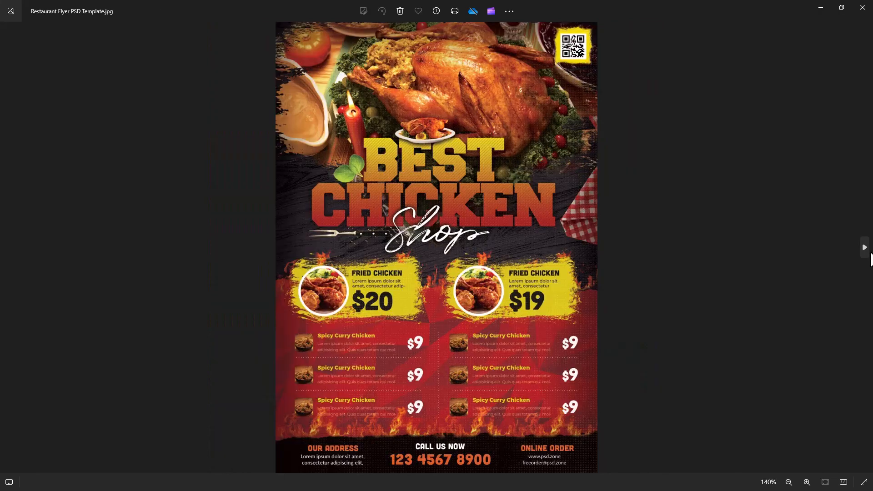
Step: Browse the sample restaurant flyers and food social media posts, examining the chicken burger design up close
left_click(870, 255)
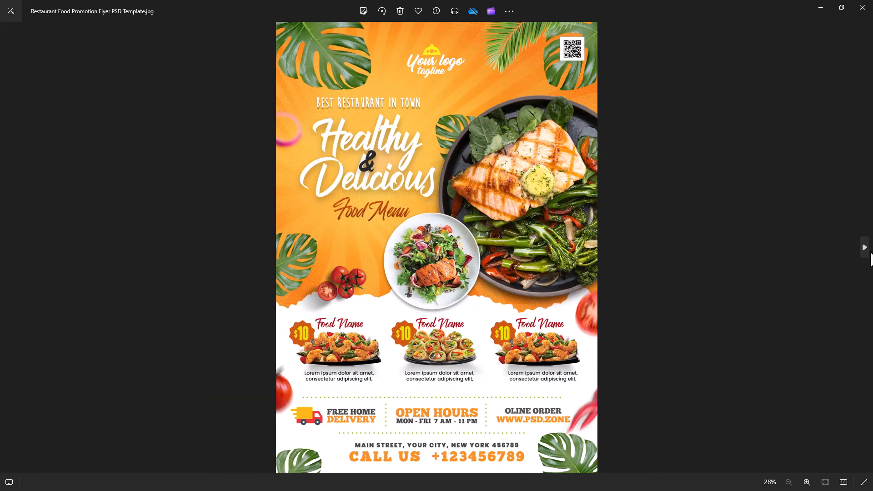
left_click(870, 255)
left_click(867, 253)
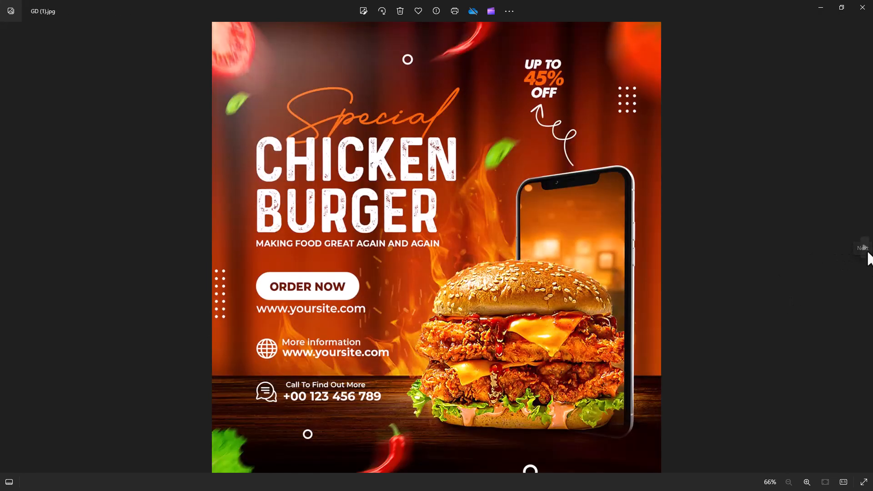
scroll(537, 287, "up", 3)
left_click_drag(541, 241, 553, 336)
scroll(555, 334, "down", 4)
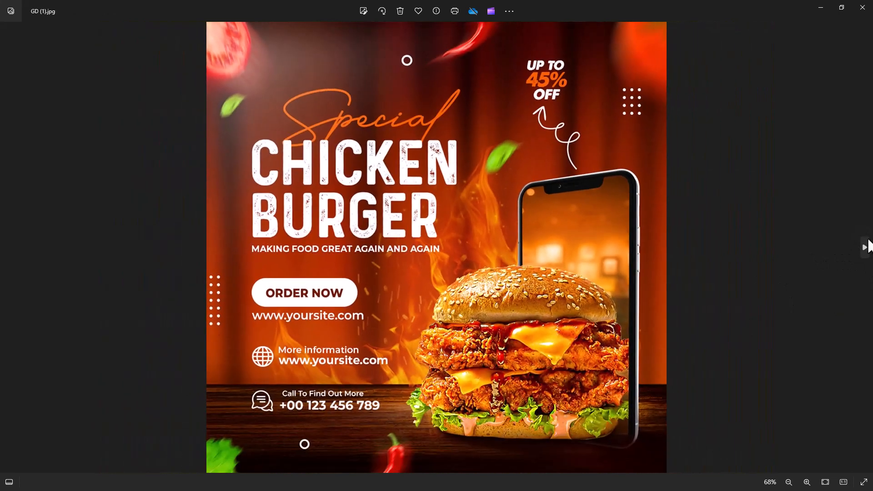
left_click(867, 251)
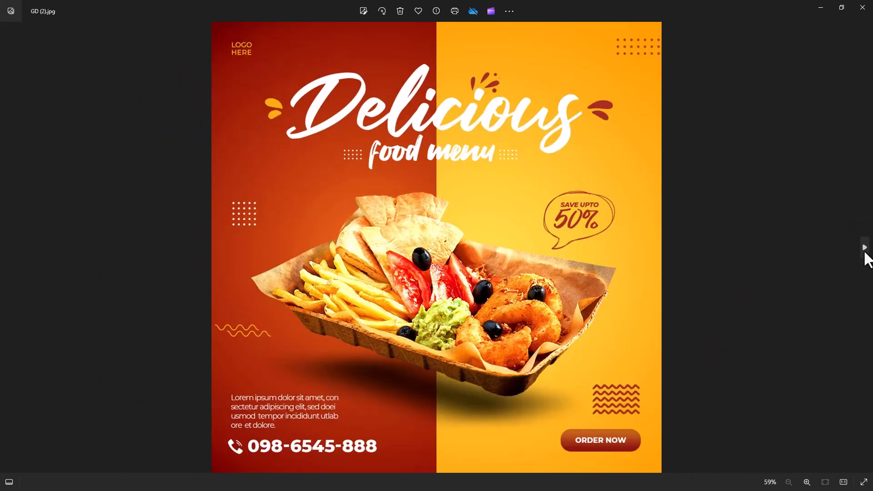
left_click(867, 253)
left_click(867, 253)
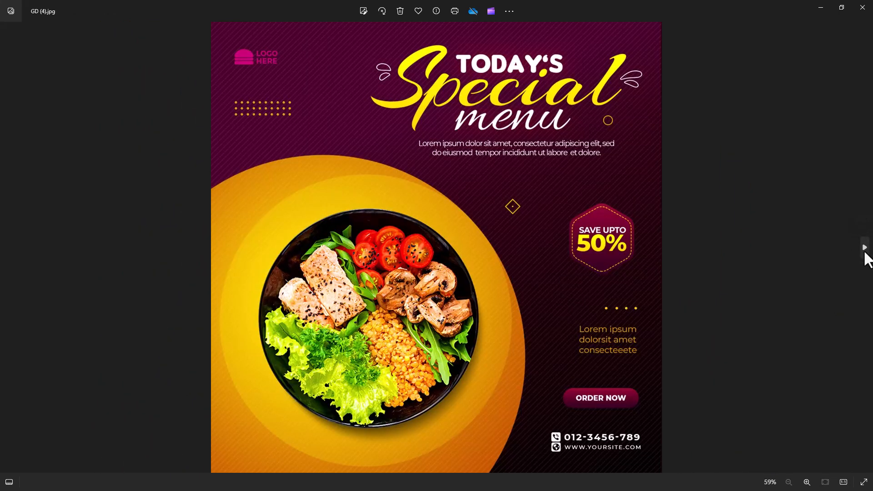
left_click(866, 253)
left_click(867, 253)
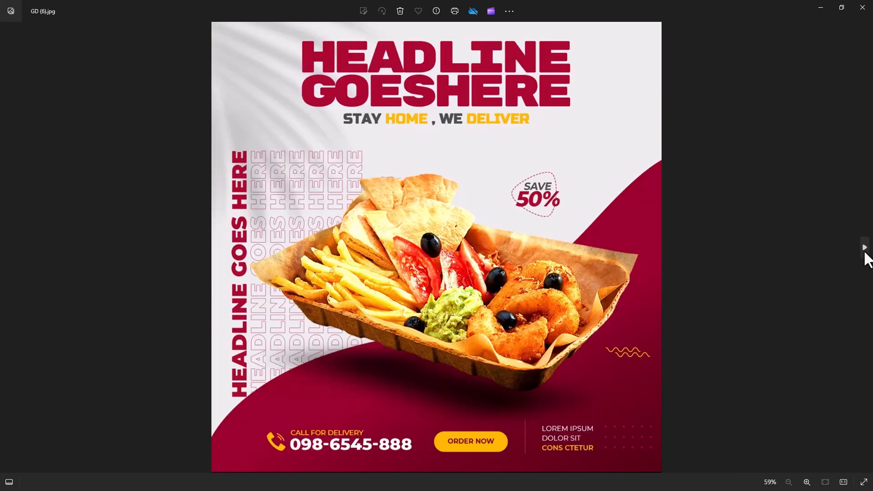
left_click(867, 253)
left_click(866, 252)
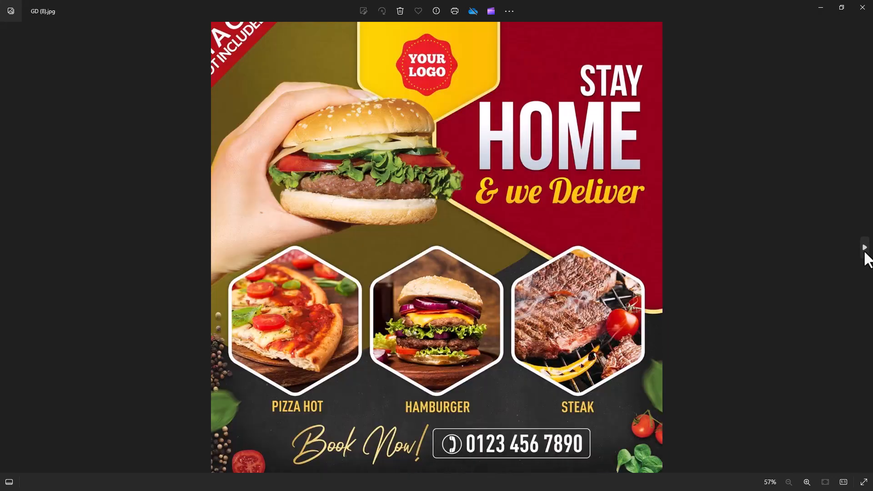
left_click(867, 253)
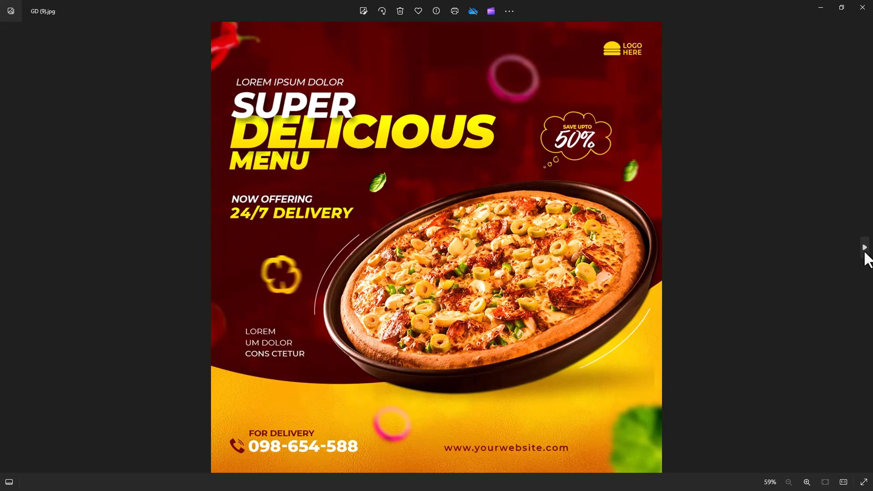
left_click(865, 253)
left_click(865, 253)
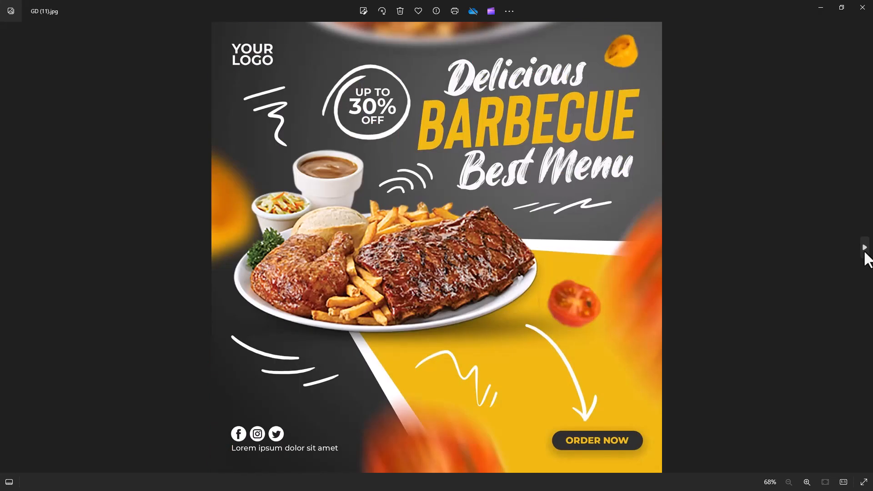
left_click(865, 253)
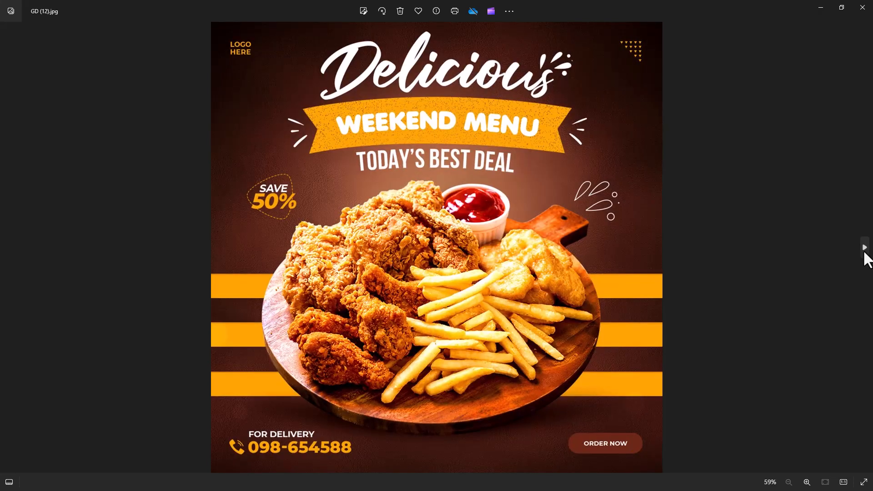
left_click(865, 252)
left_click(865, 253)
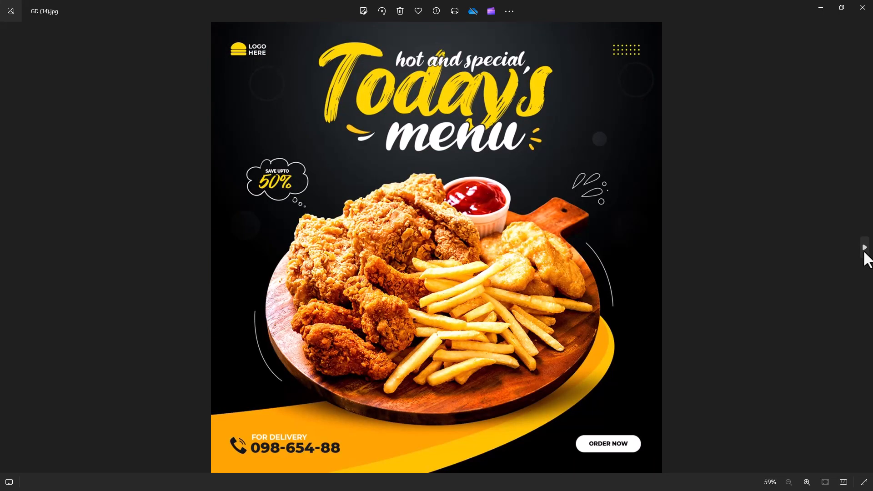
left_click(865, 253)
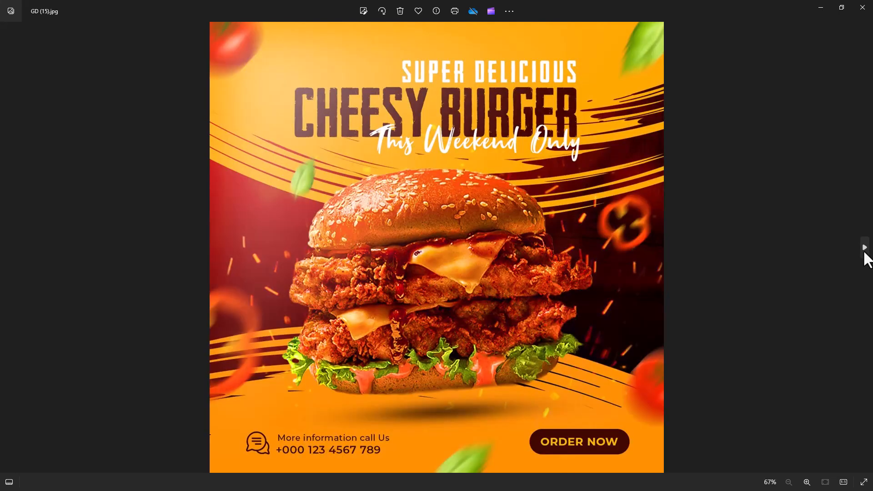
left_click(865, 253)
left_click(864, 253)
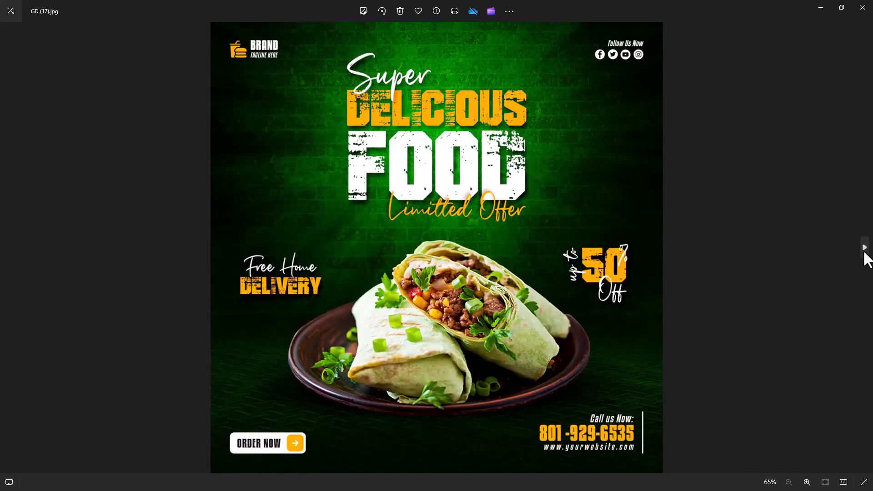
left_click(865, 253)
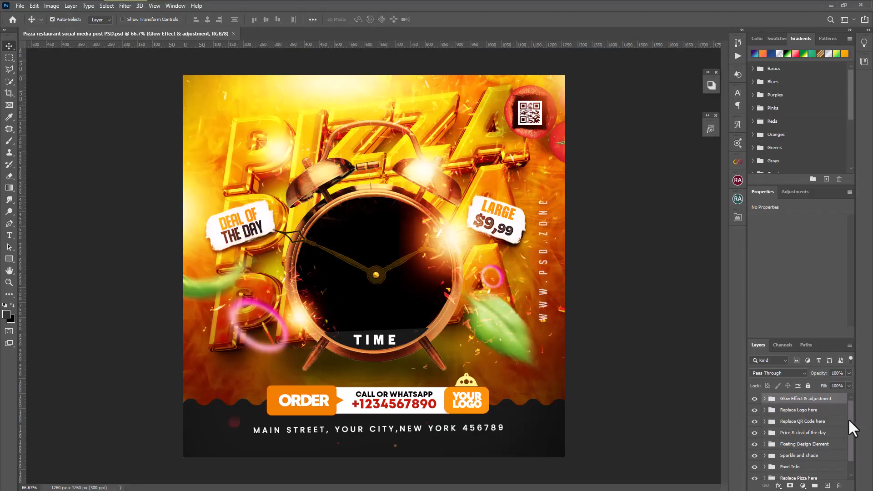
Step: Switch to Photoshop and compare the pizza post with and without the Glow Effect & adjustment group
left_click(754, 399)
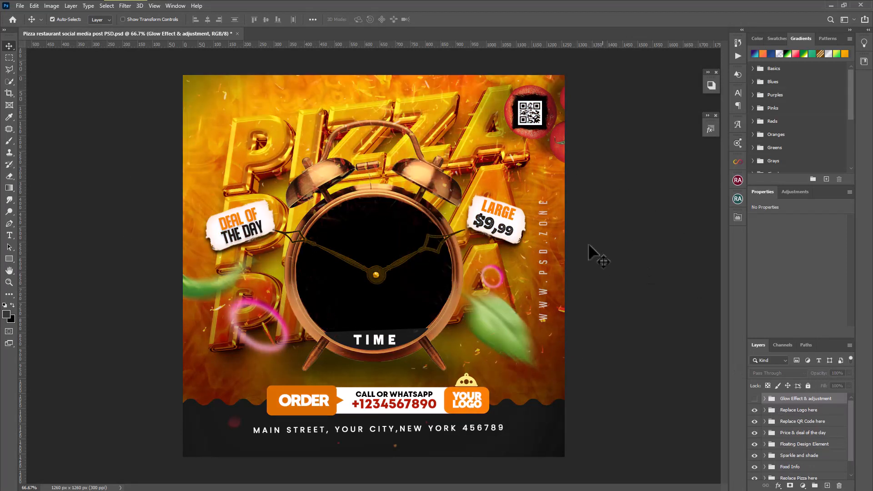
left_click(754, 398)
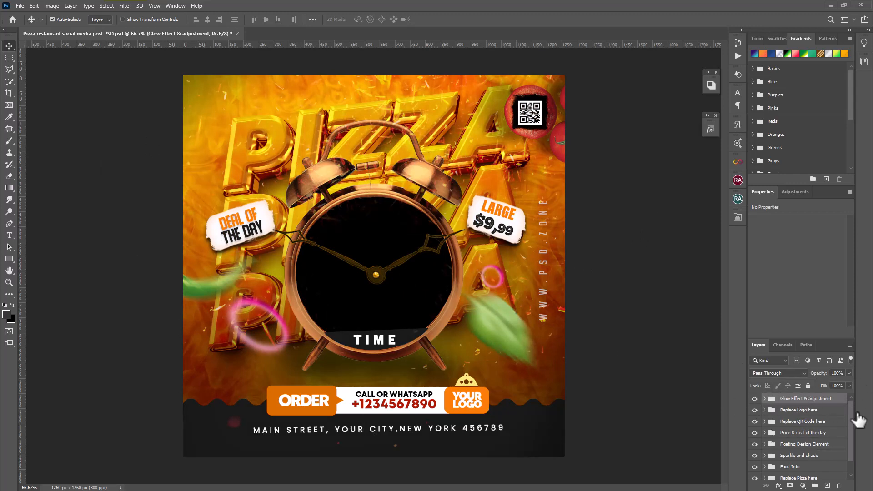
Step: Expand the Replace Pizza here group and open the contents of its Replace Pizza here smart object
scroll(826, 455, "down", 3)
left_click(831, 455)
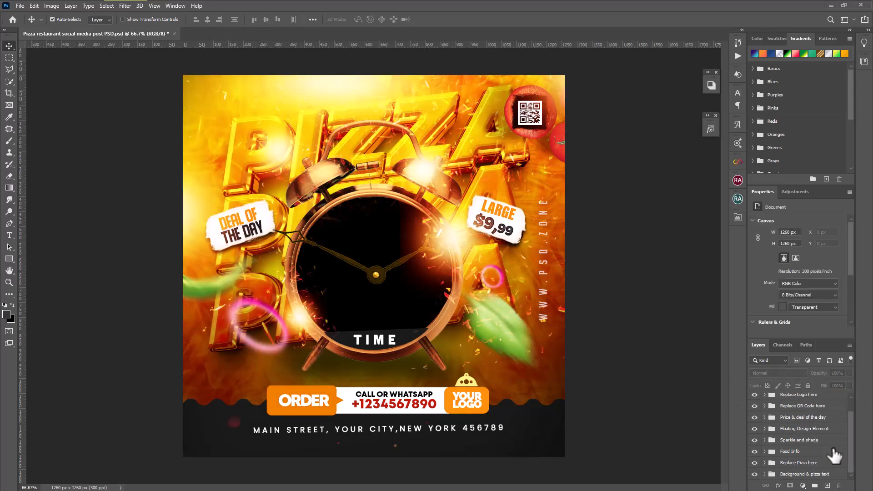
left_click(827, 464)
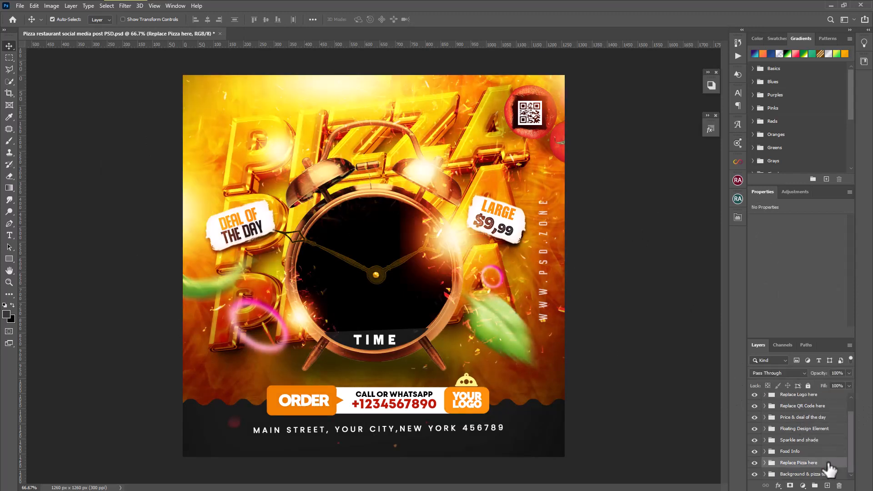
left_click(764, 462)
scroll(760, 457, "down", 2)
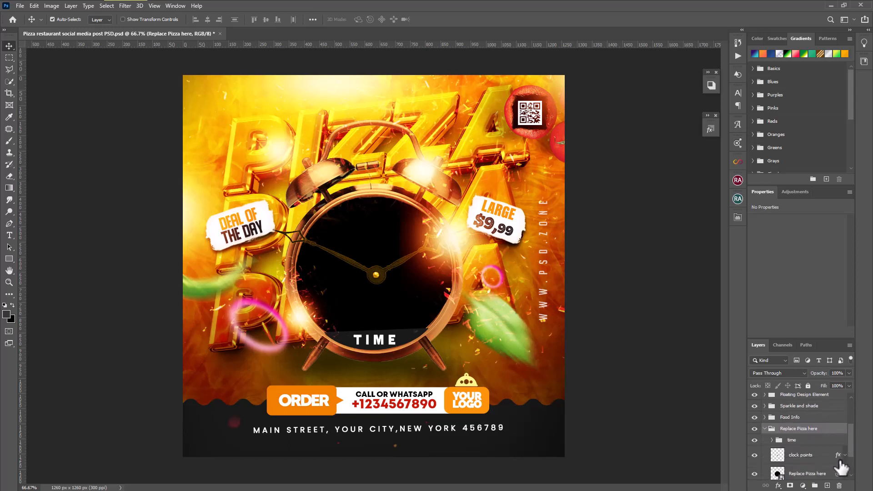
left_click(805, 463)
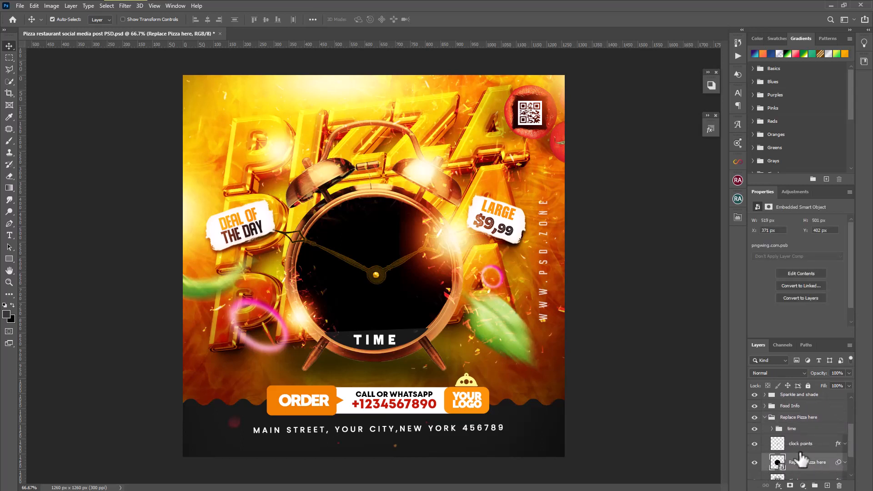
double_click(777, 463)
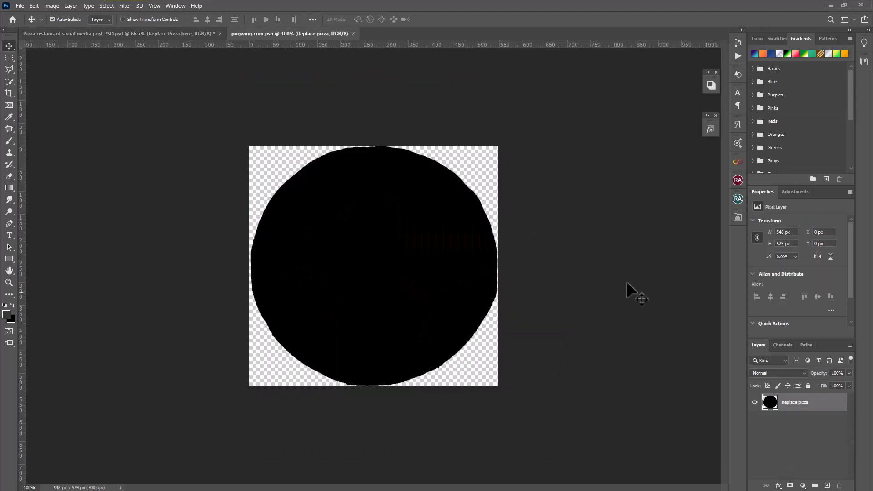
Step: Place the pizza image pngwing.com (5).png from the FOOD PNG IMAGE folder as an embedded object
left_click(18, 5)
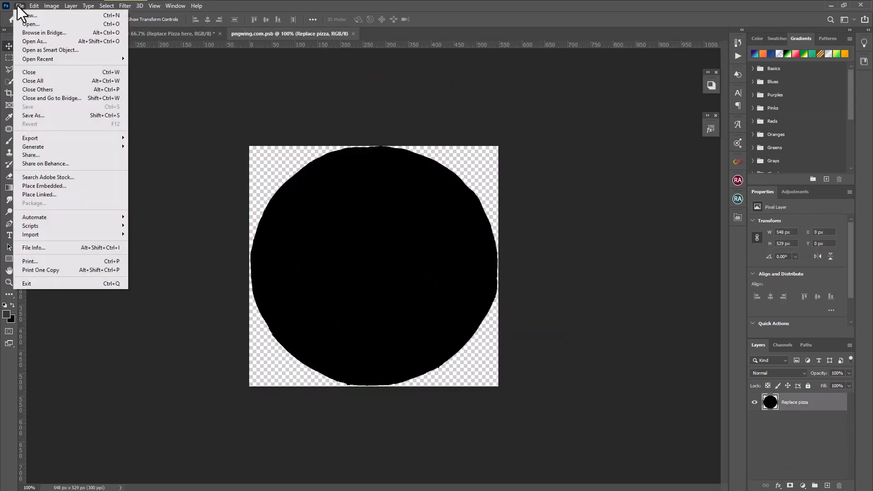
mouse_move(51, 218)
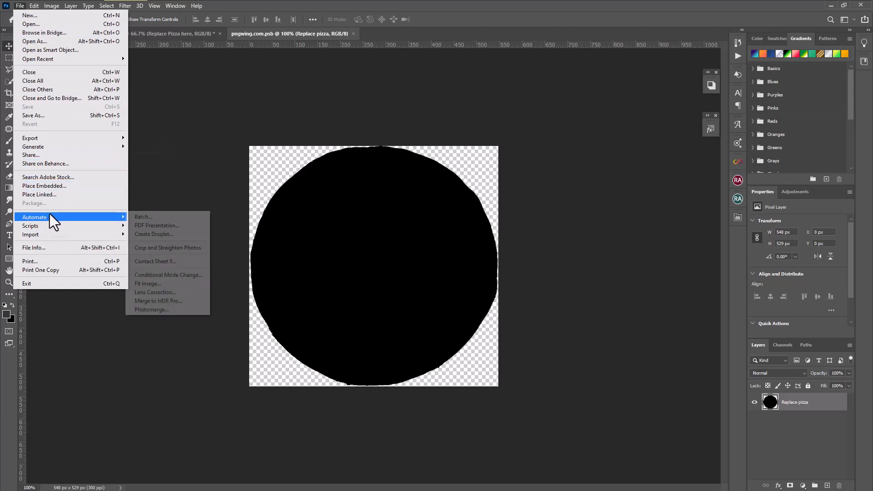
left_click(45, 186)
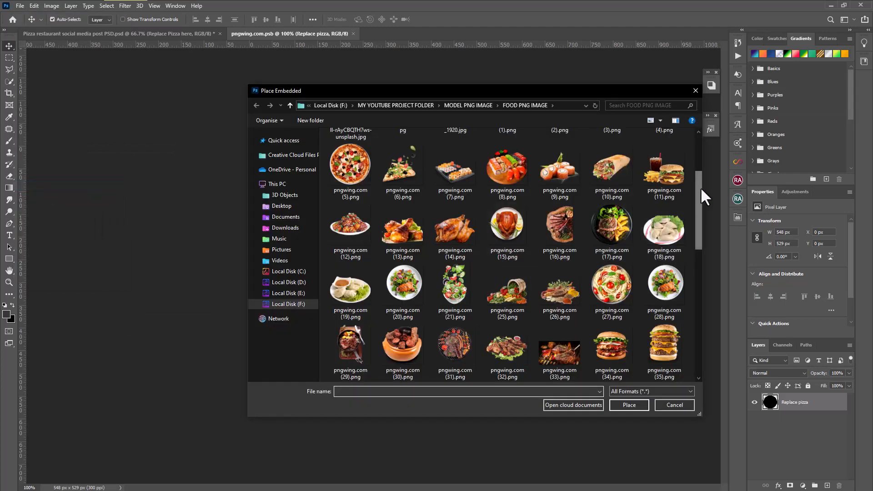
left_click_drag(700, 187, 669, 184)
left_click(353, 182)
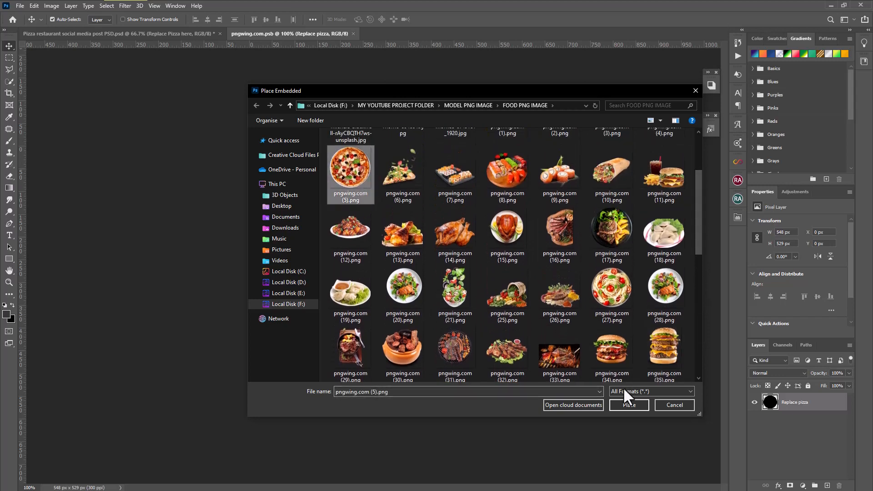
left_click(622, 405)
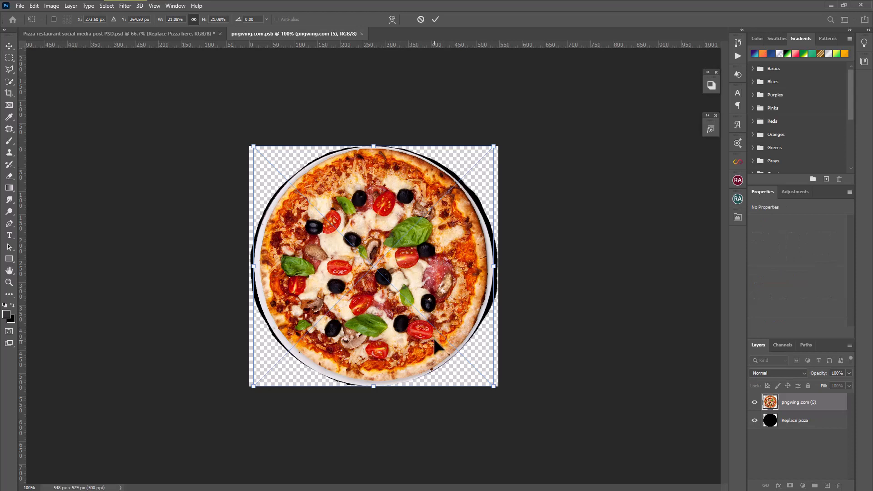
Step: Scale the placed pizza to about 20.68%, centre it over the black circle and commit the transform
left_click_drag(379, 142, 379, 144)
left_click_drag(406, 300, 403, 296)
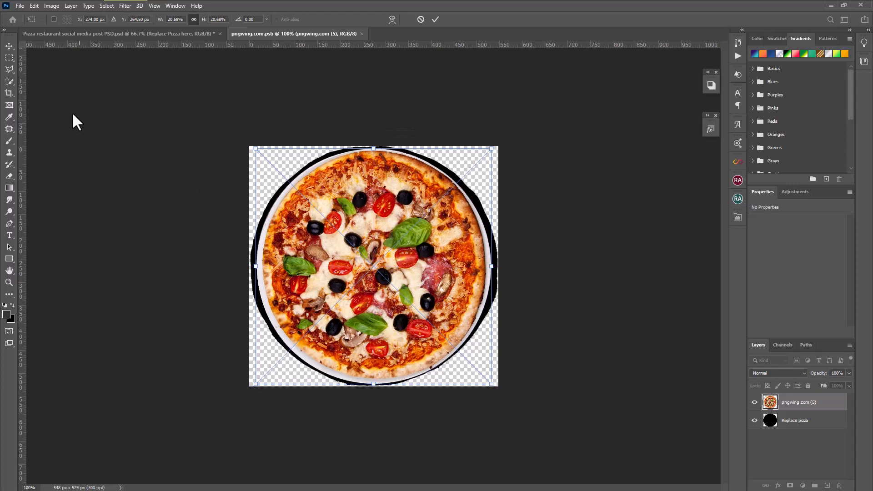
left_click(9, 46)
Step: Hide the black Replace pizza placeholder layer, then close the smart object and save its changes
left_click(754, 420)
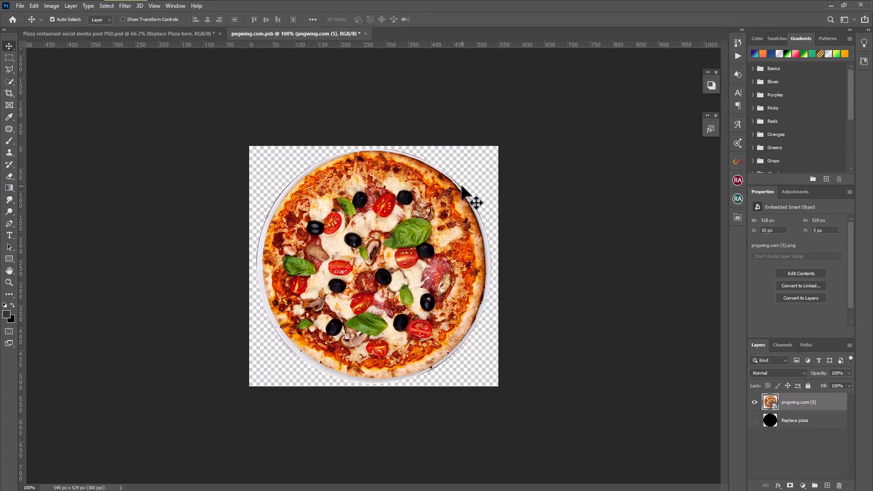
left_click(365, 33)
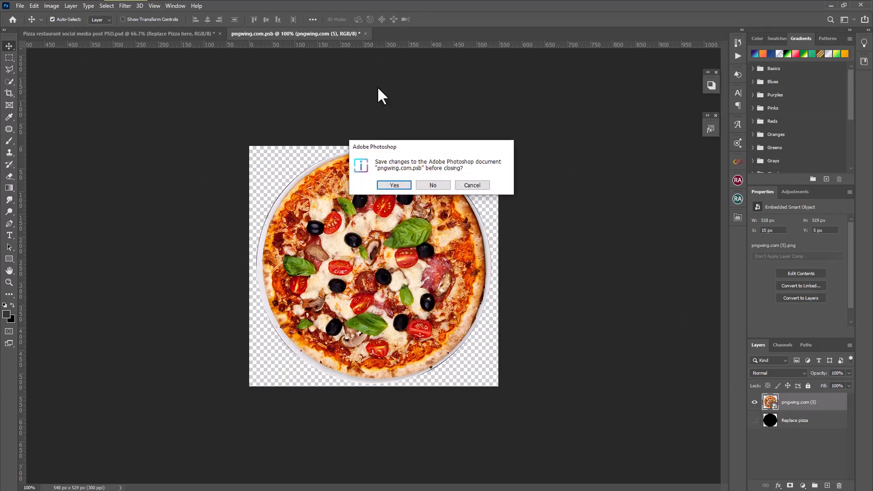
left_click(394, 186)
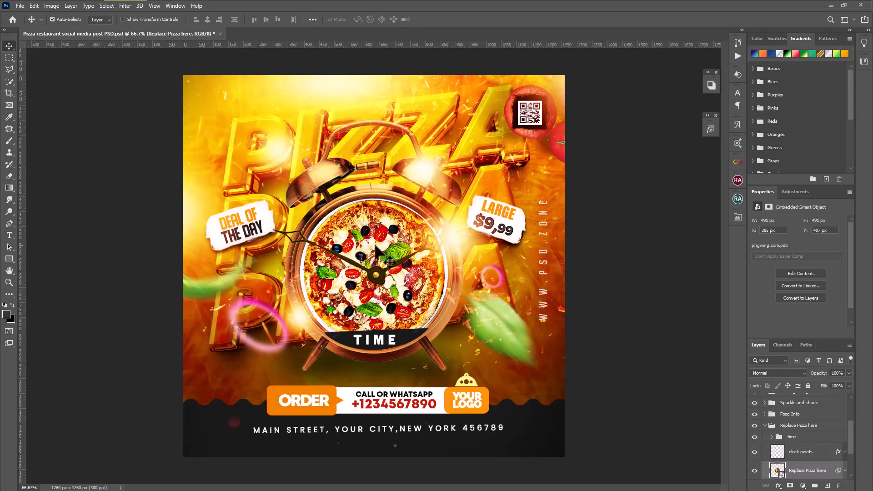
Step: Compare the clock face with and without the Replace Pizza here layer
left_click(754, 470)
left_click(754, 470)
Step: Expand the Background & pizza text group and select the Background color fill layer at its base
scroll(808, 477, "down", 2)
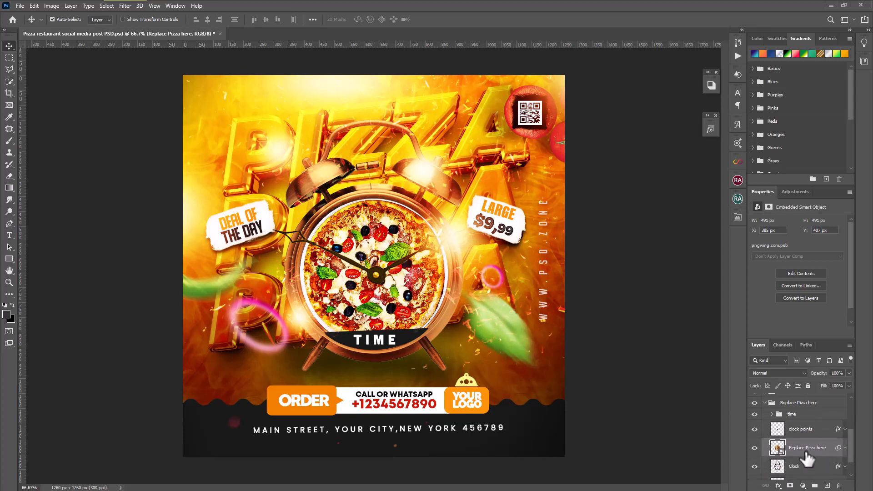
scroll(807, 459, "down", 2)
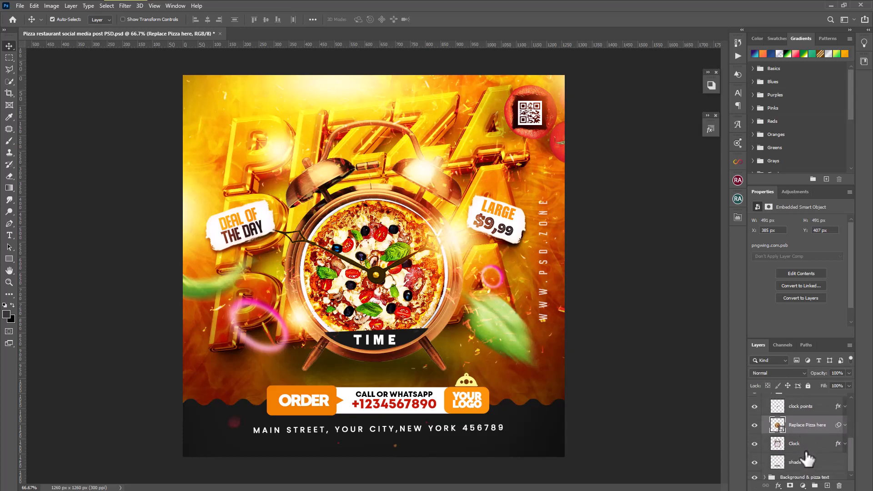
scroll(807, 459, "down", 1)
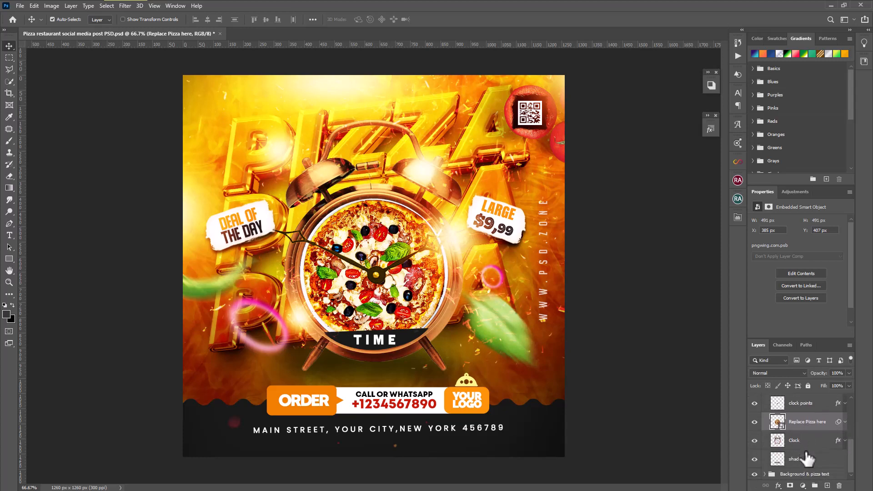
left_click(764, 473)
scroll(821, 461, "down", 3)
scroll(822, 461, "down", 4)
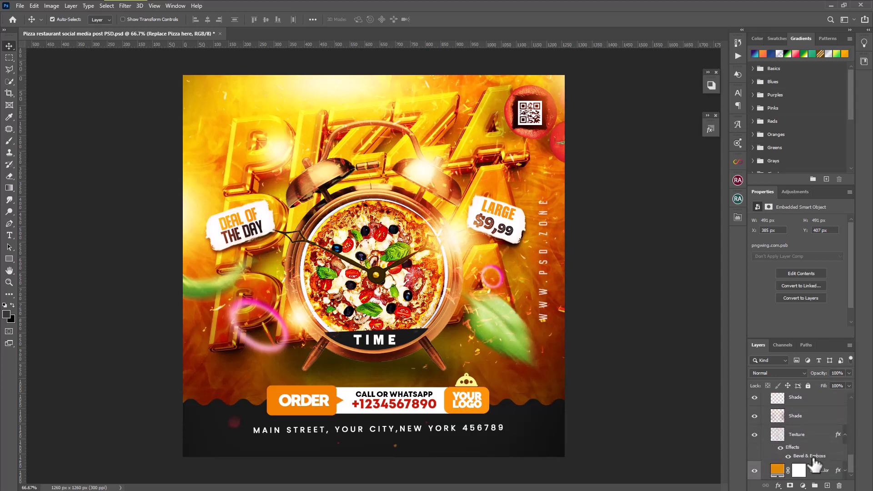
left_click(777, 469)
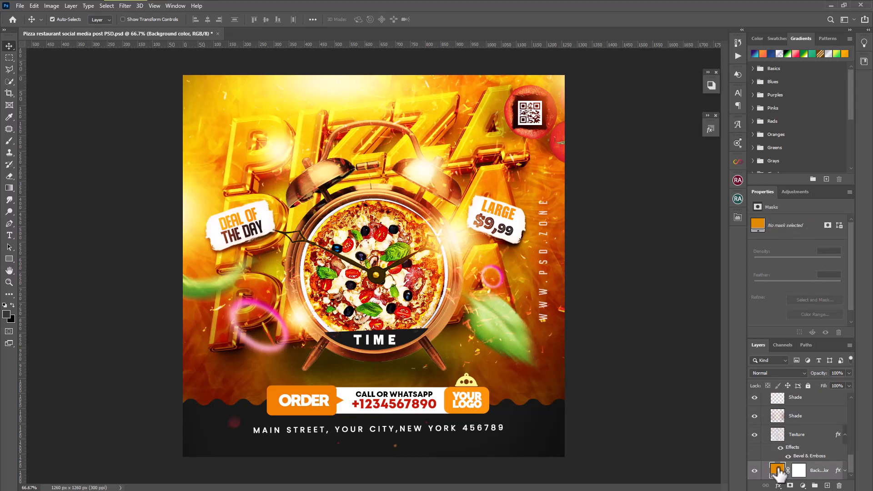
Step: Set the Background color layer's fill to orange #fb8506 after trying red #fb063a and blue #062efb
double_click(777, 470)
left_click(737, 225)
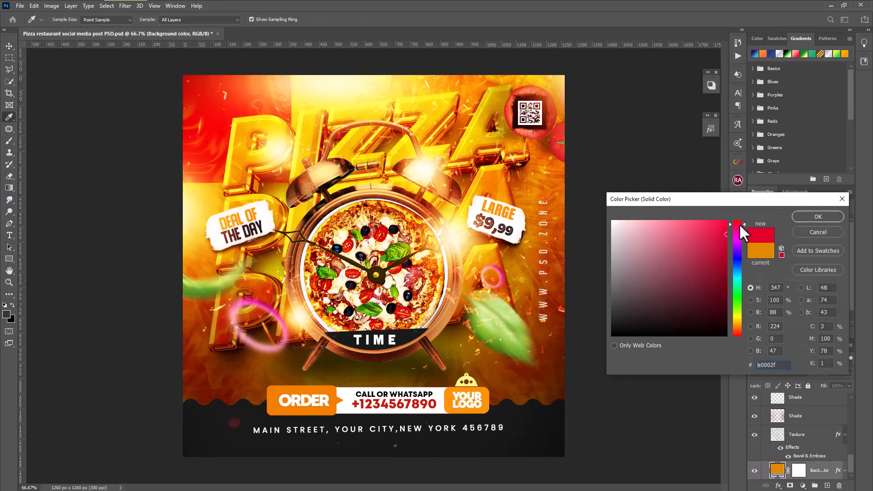
left_click(724, 223)
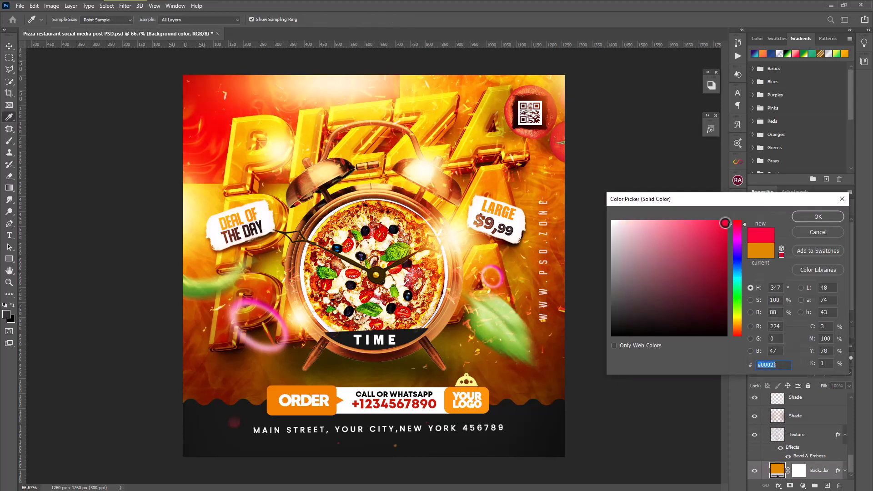
left_click(725, 222)
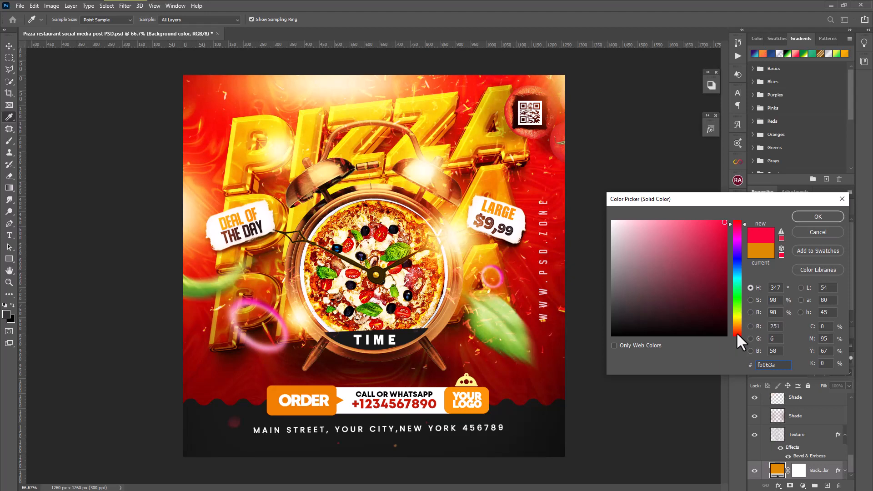
left_click(736, 333)
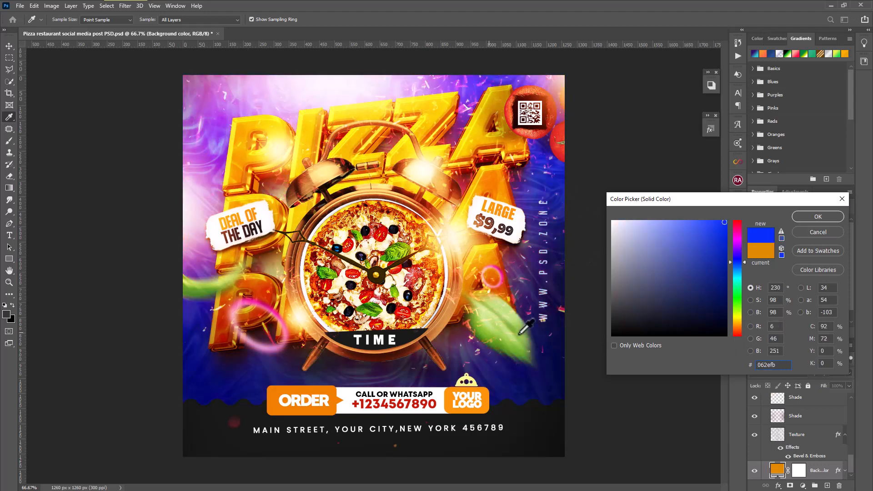
left_click(738, 325)
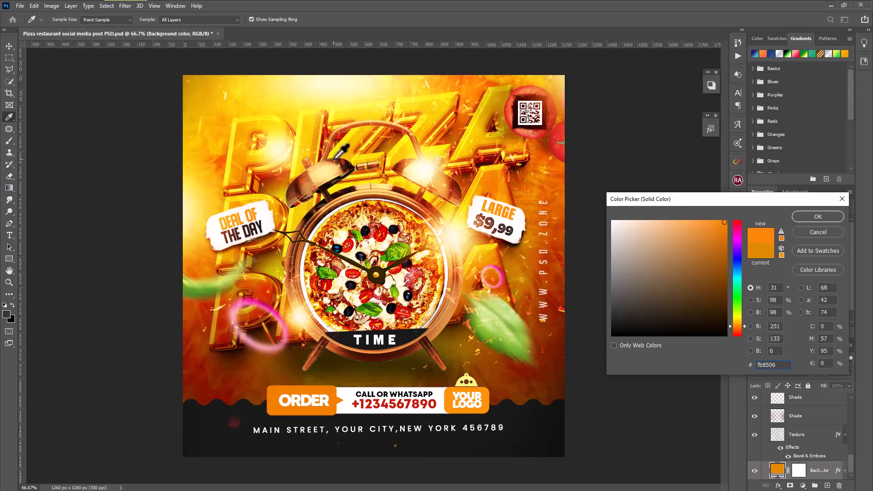
left_click(803, 216)
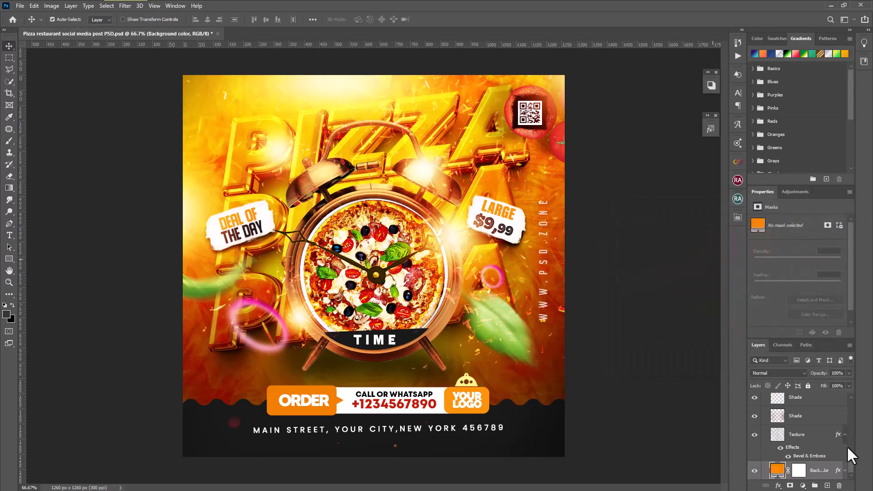
Step: Expand the Replace pizza Text here group and open the contents of its text smart object
left_click_drag(847, 457, 849, 441)
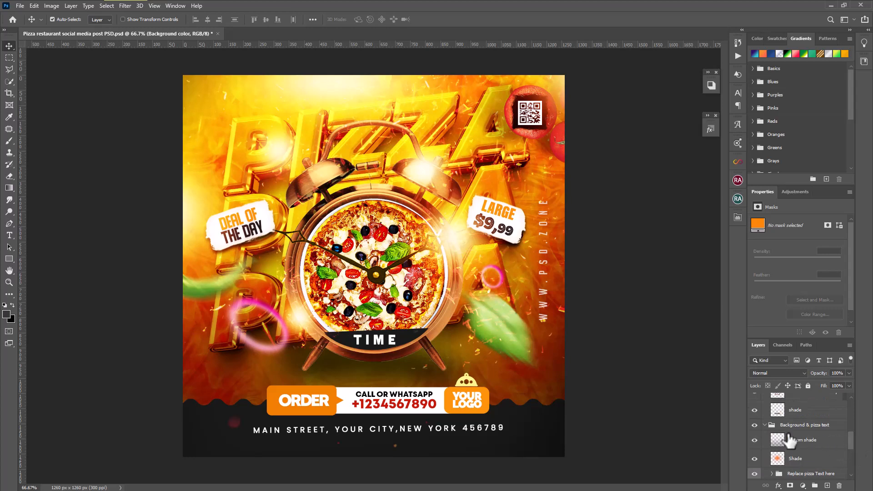
scroll(807, 453, "down", 3)
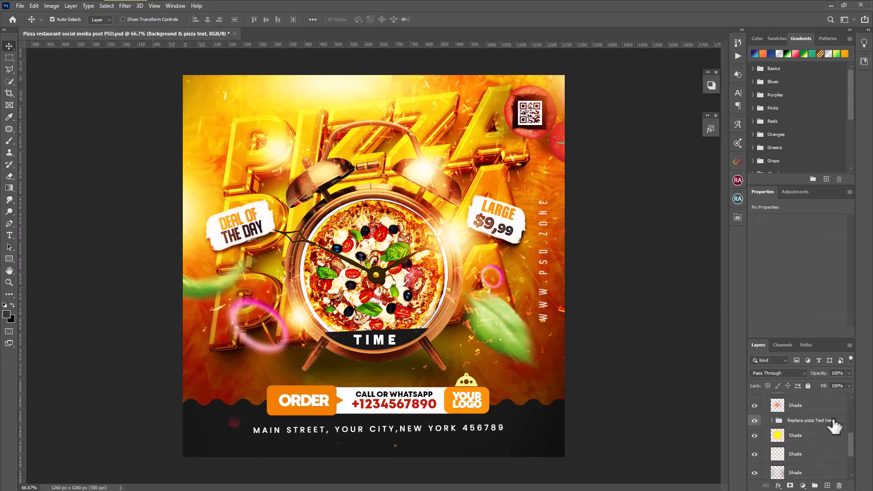
left_click(833, 422)
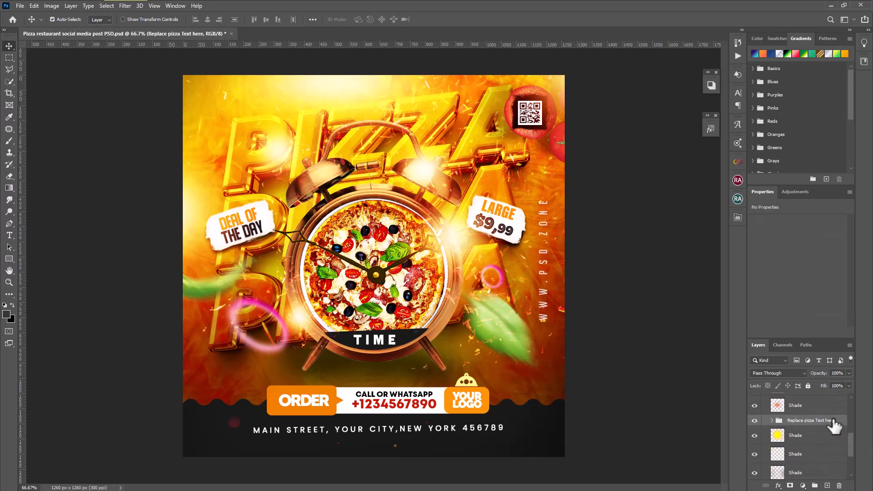
left_click(771, 420)
scroll(809, 447, "down", 1)
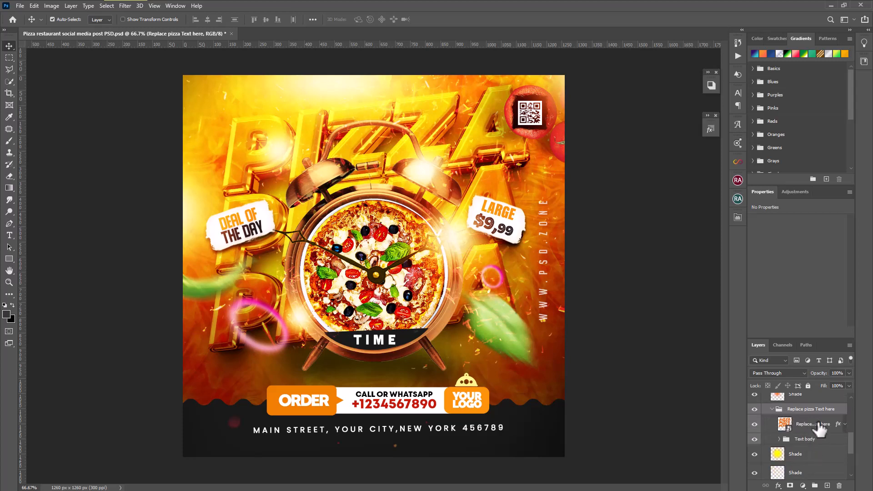
left_click(818, 426)
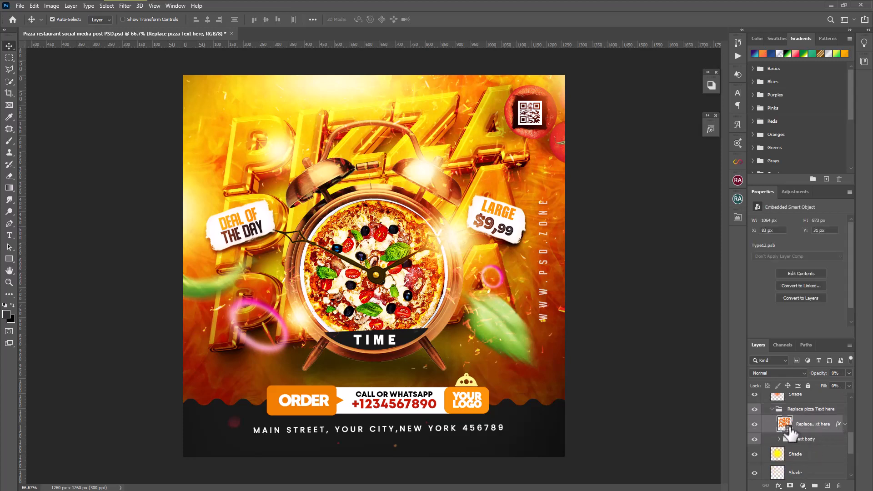
double_click(789, 429)
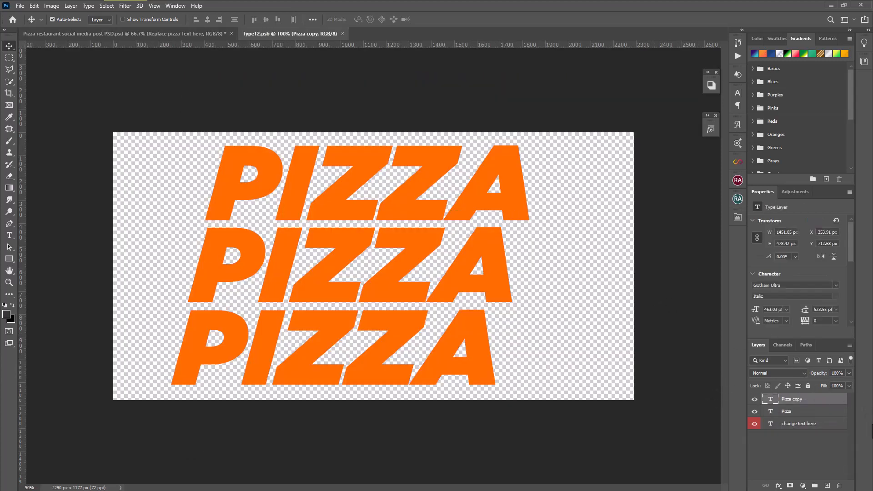
Step: Hide the Pizza and Pizza copy text layers, keeping only the change text here layer shown
left_click(754, 411)
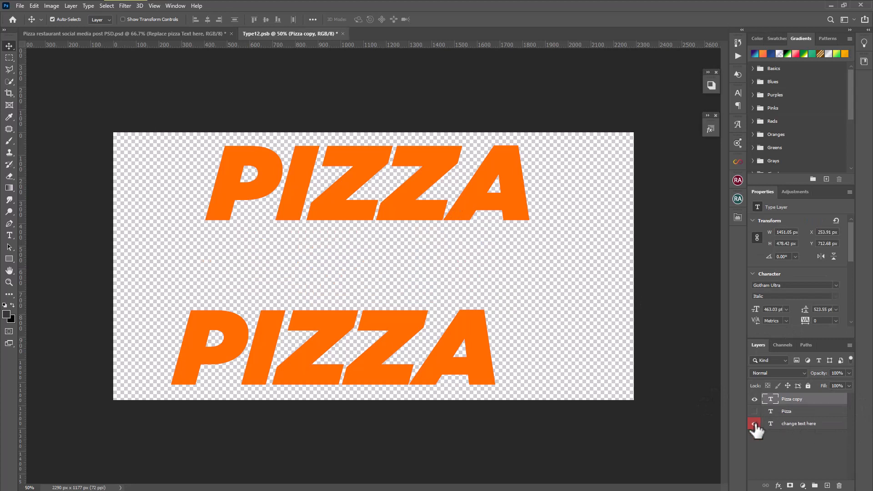
left_click(754, 424)
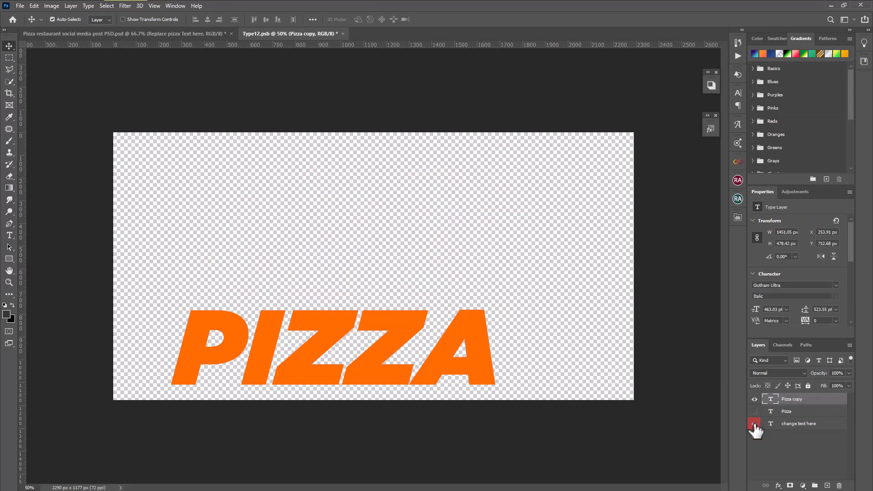
left_click(755, 424)
left_click(754, 399)
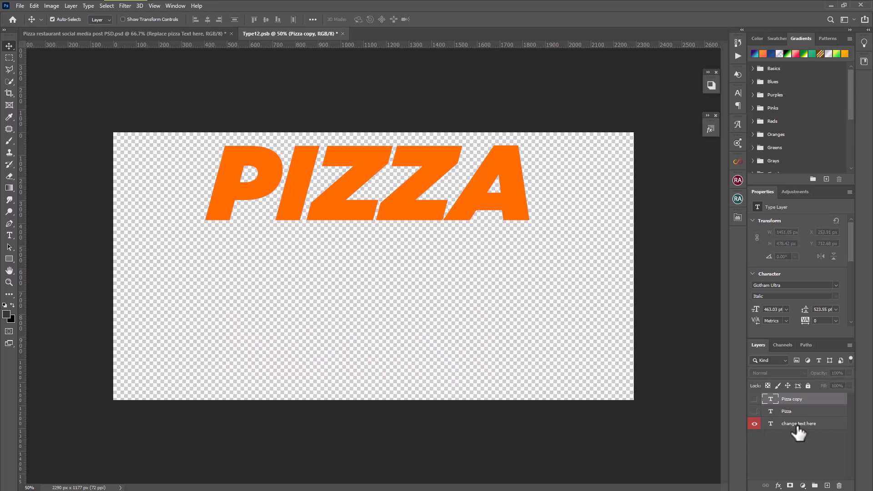
Step: Replace the change text here layer's wording with YOUR TEXT on two lines, and close the smart object with its changes saved
left_click(798, 426)
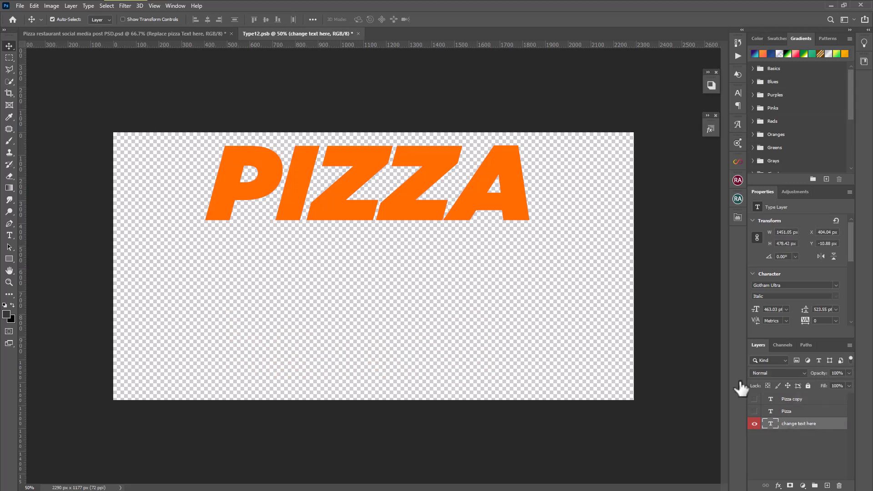
double_click(512, 193)
type("YOUR")
key("Return")
type("TEXT")
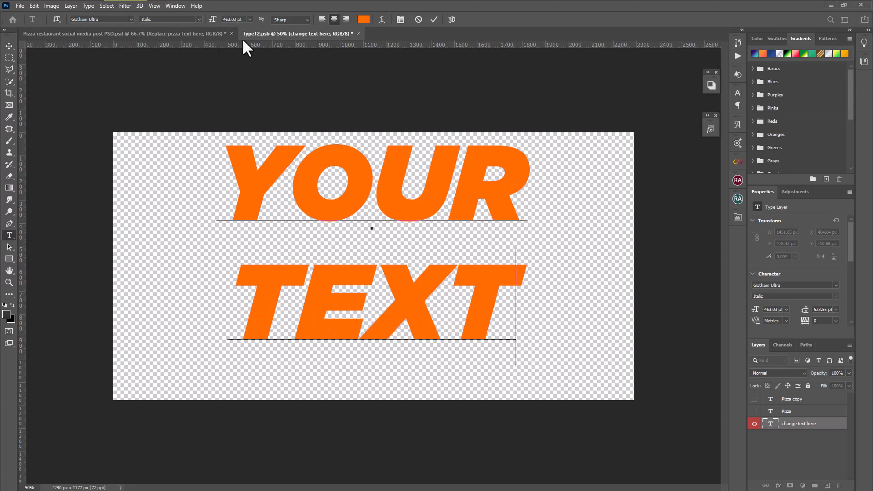
key("ctrl+Return")
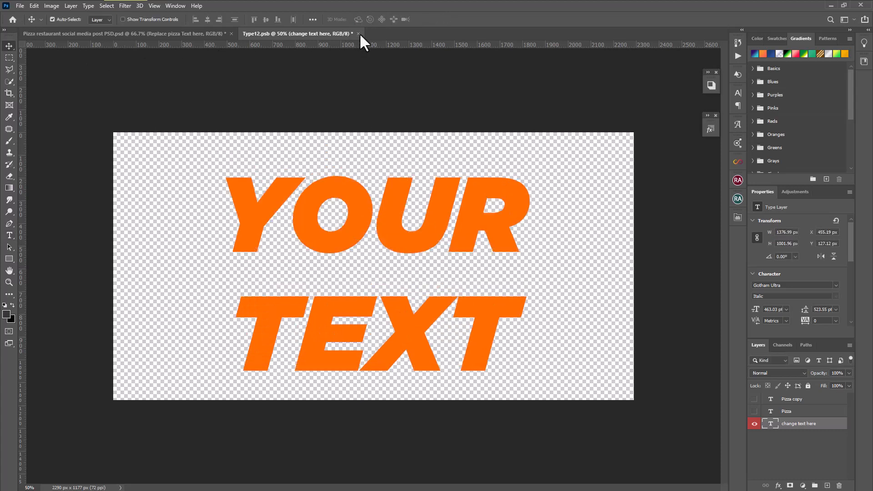
left_click(358, 34)
left_click(394, 185)
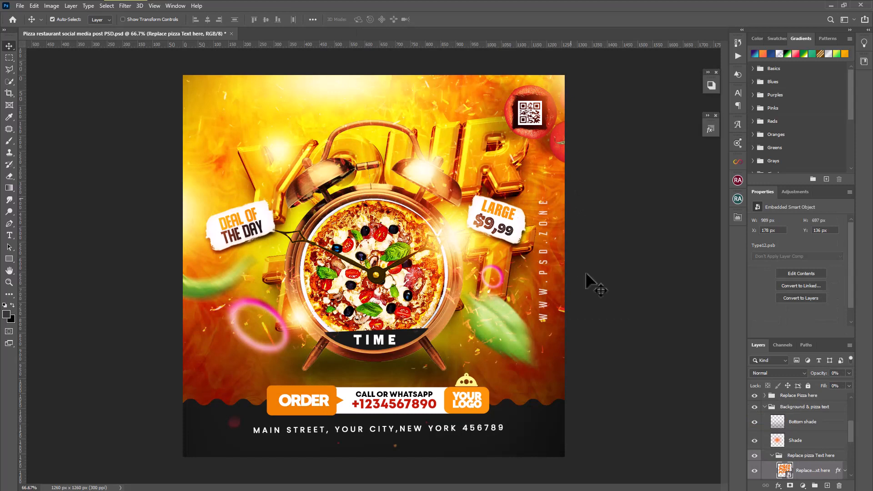
Step: Expand the Text body group to inspect its effect, depth and shadow subgroups
scroll(820, 452, "down", 3)
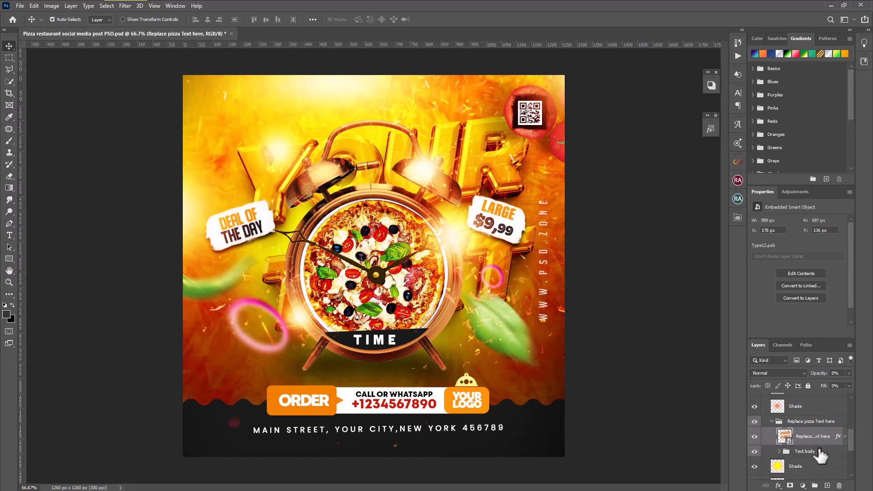
left_click(780, 429)
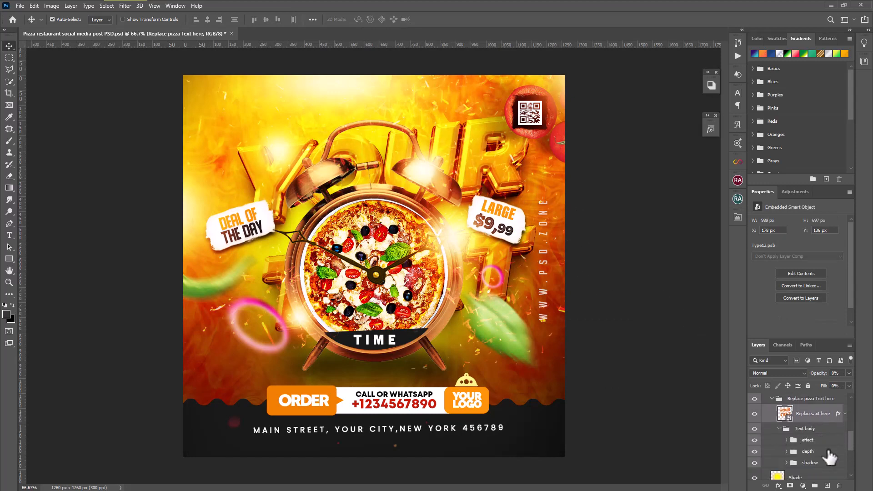
left_click(825, 450)
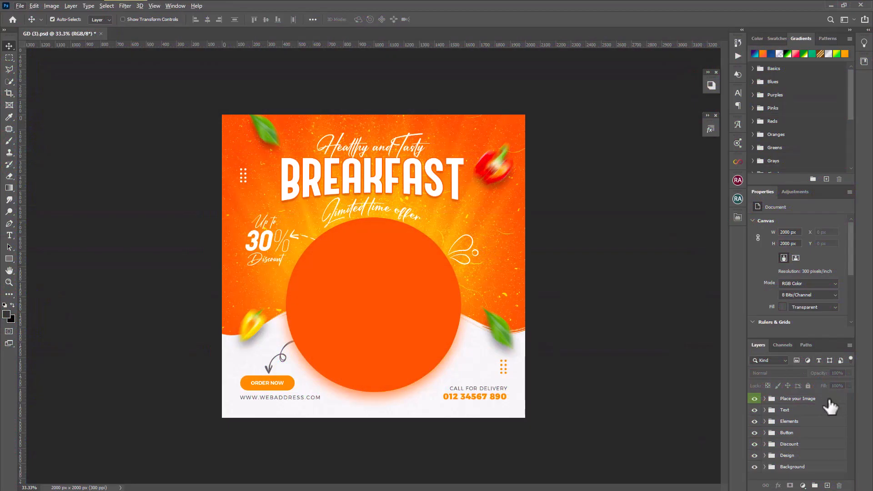
Step: In the GD (3).psd breakfast template, toggle the Text, Elements, Button, Discount and Design groups to check what each contains
left_click(825, 401)
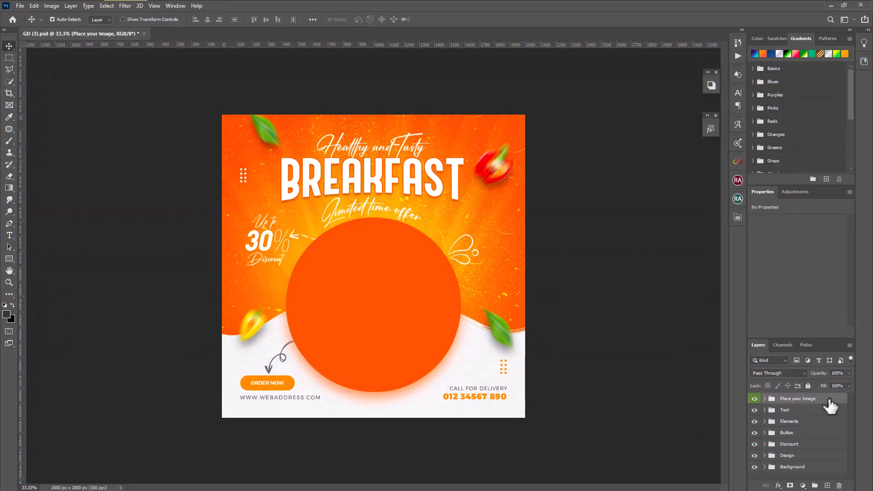
left_click(754, 410)
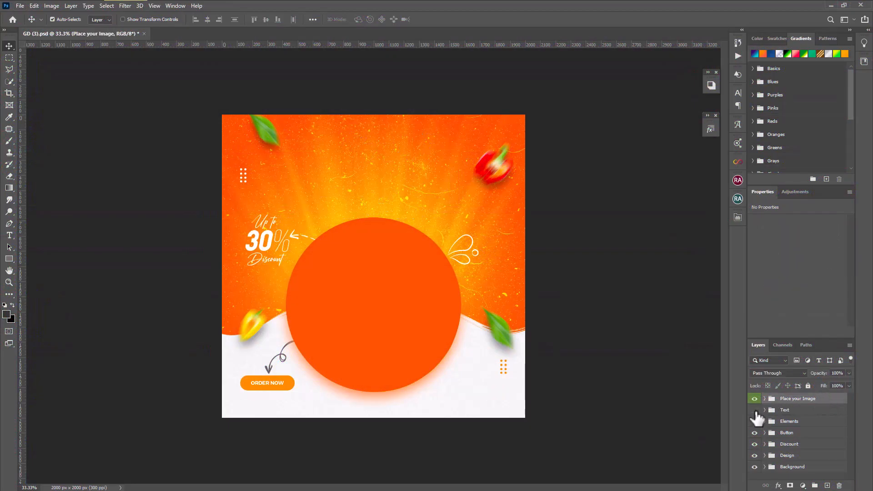
left_click(754, 410)
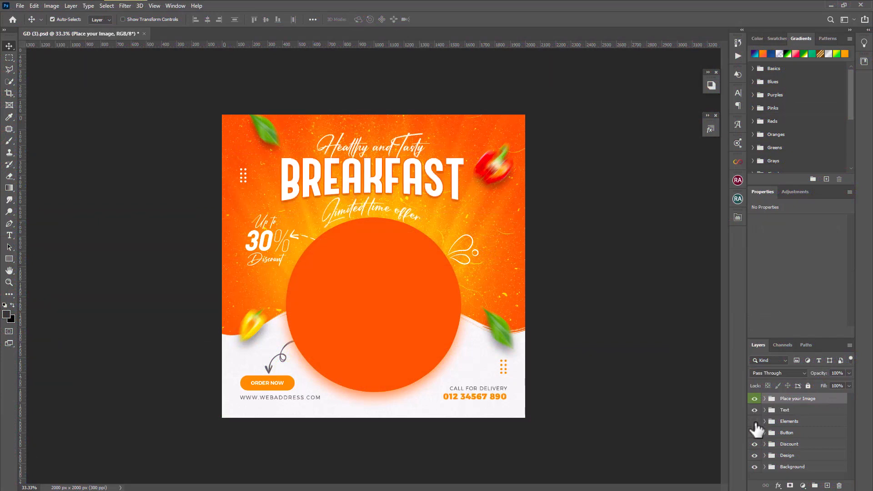
left_click(754, 421)
left_click(755, 422)
left_click(755, 432)
left_click(755, 432)
left_click(754, 444)
left_click(755, 445)
left_click(754, 455)
left_click(754, 455)
Step: Expand the Background group and compare the design with and without Layer 0
left_click(764, 467)
scroll(830, 465, "down", 1)
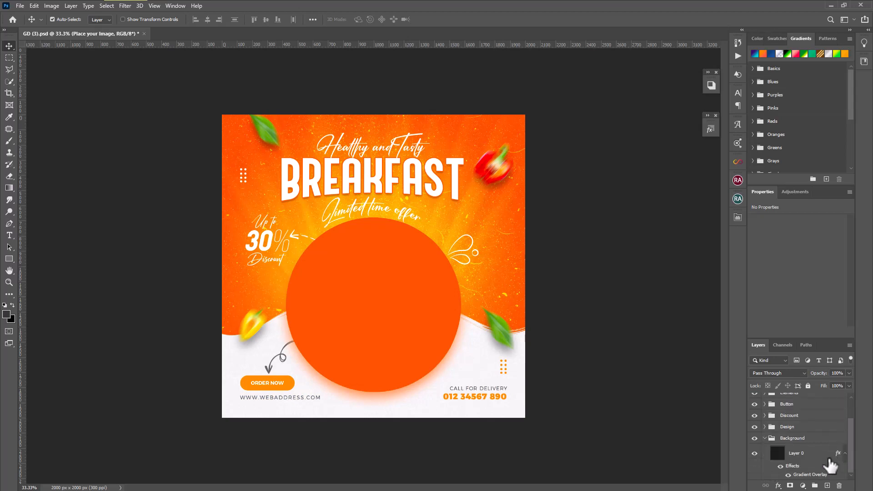
left_click(754, 452)
left_click(754, 452)
scroll(826, 440, "up", 3)
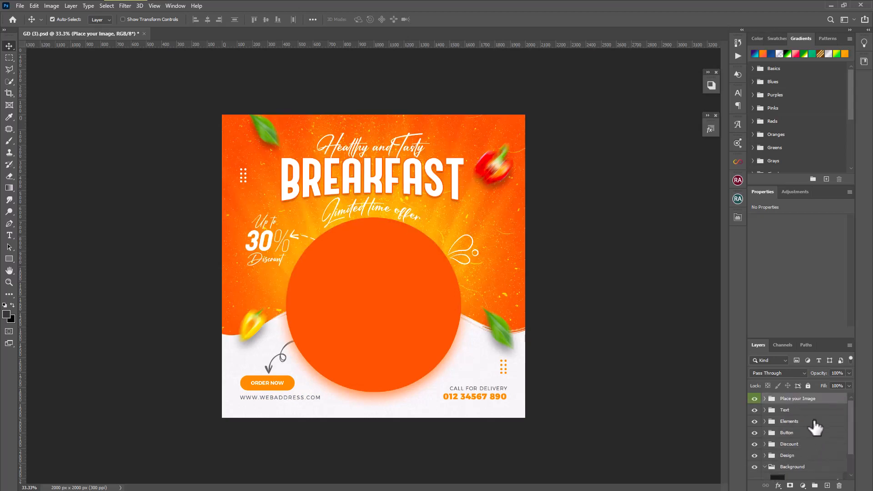
Step: Expand the Place your Image group and open the contents of its Place your Image smart object
left_click(765, 399)
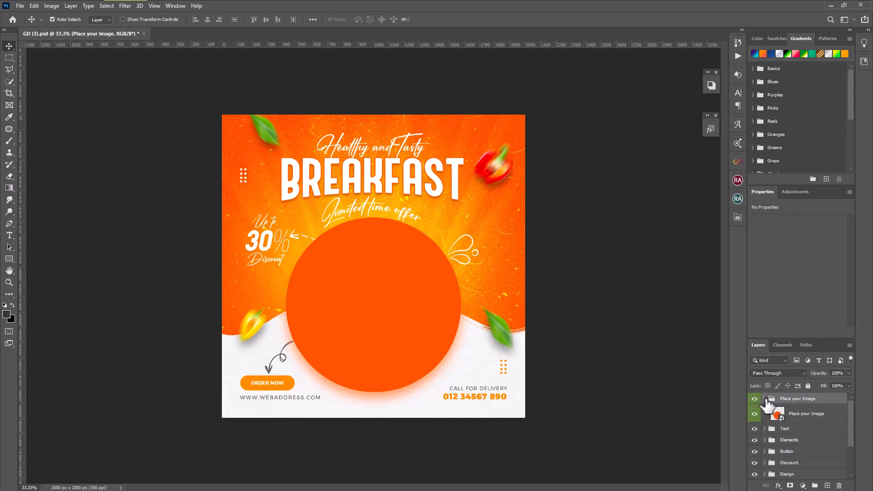
left_click(841, 418)
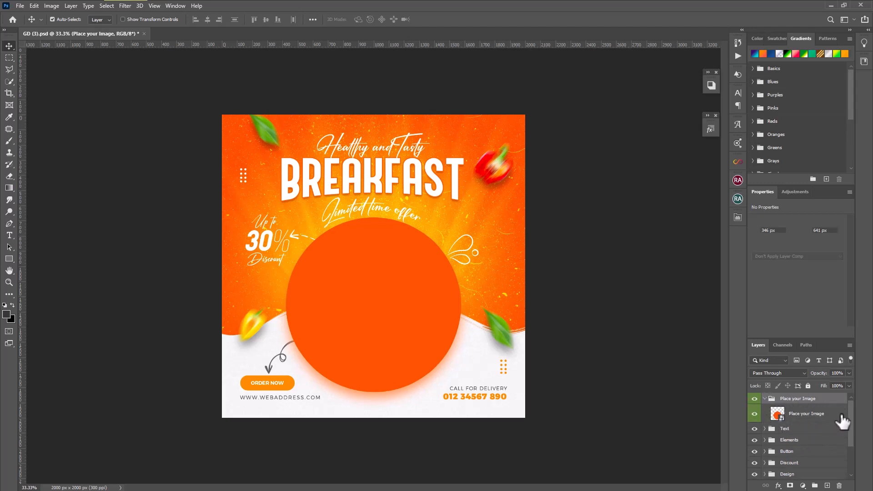
double_click(780, 416)
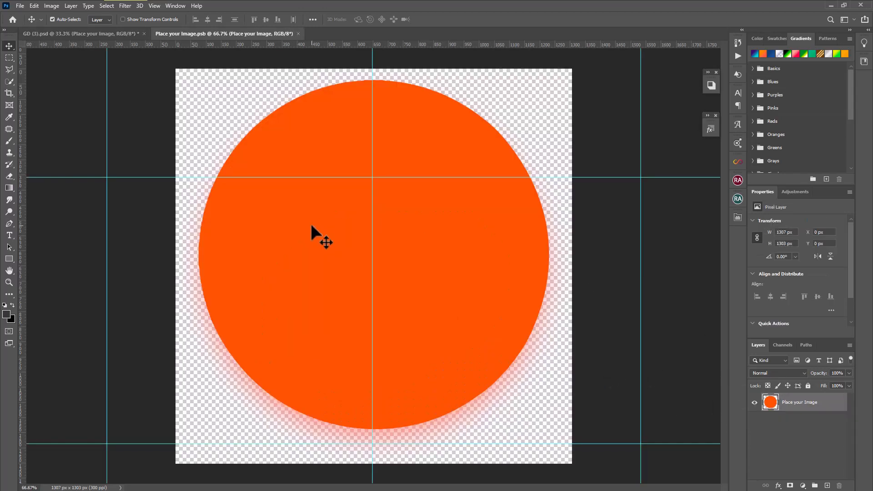
Step: Bring the dumpling plate from pngwing.com.png into Place your Image.psb and position it over the orange circle
left_click(16, 4)
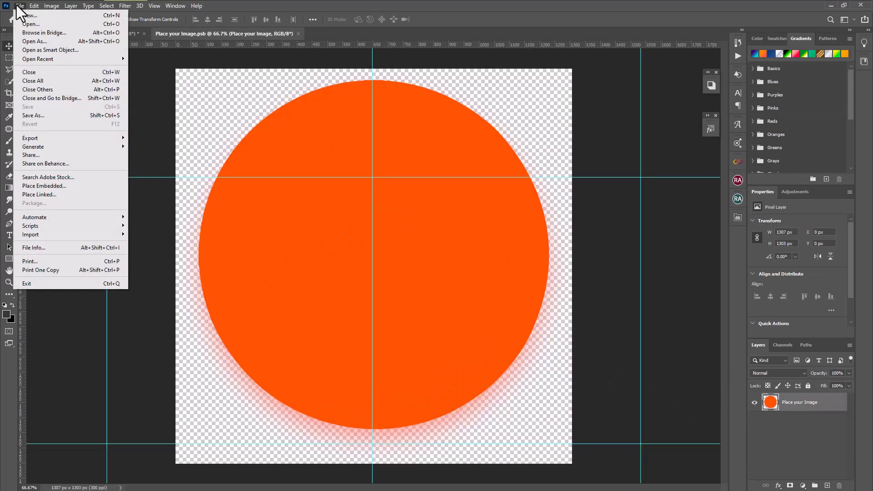
left_click(29, 21)
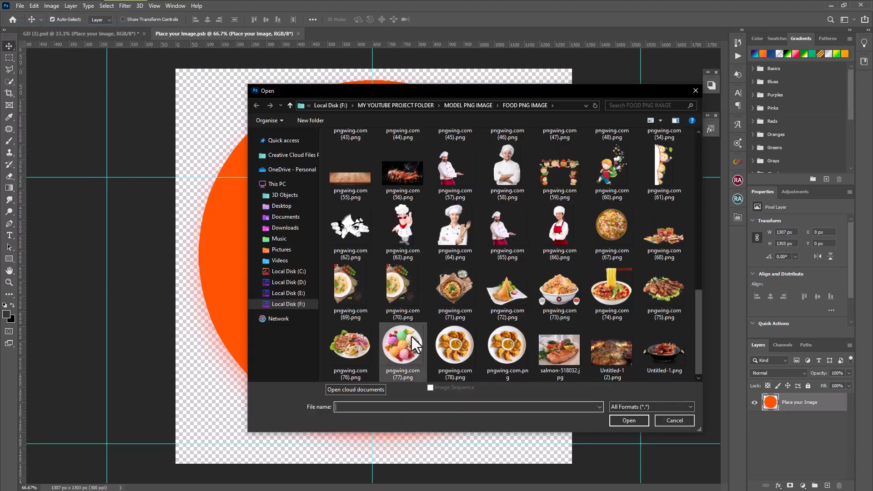
left_click(497, 346)
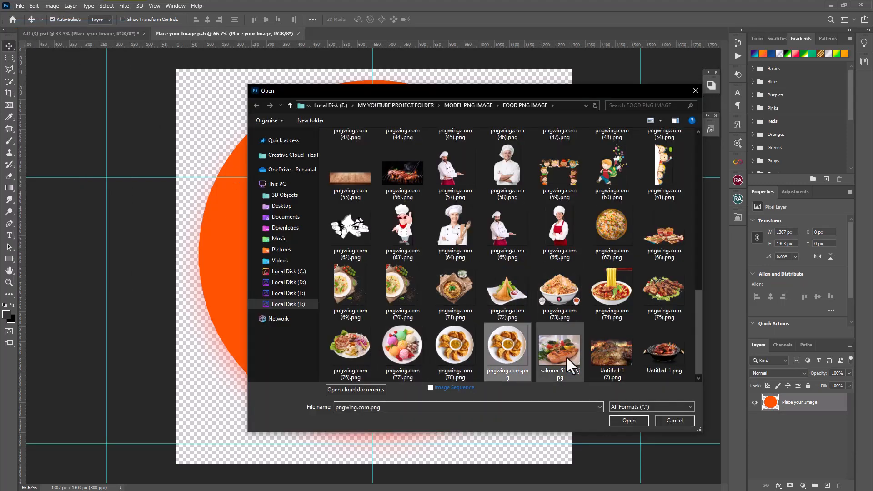
left_click(629, 420)
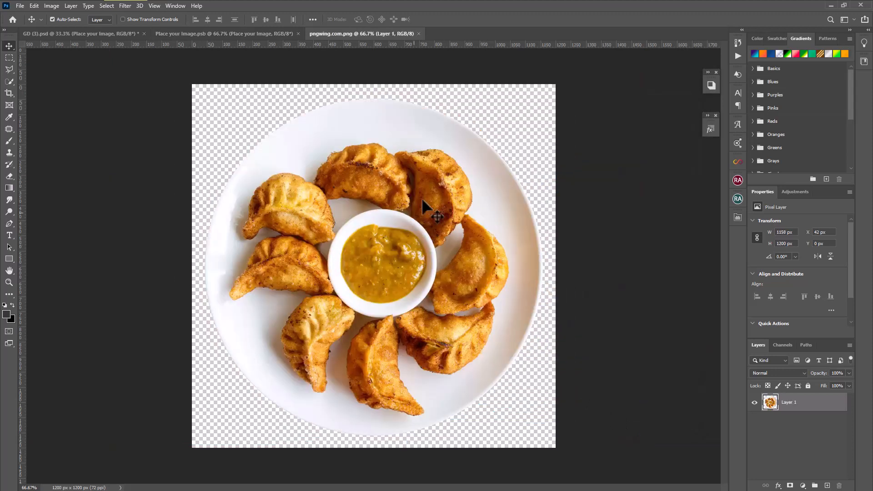
left_click_drag(399, 136, 410, 212)
left_click(478, 202)
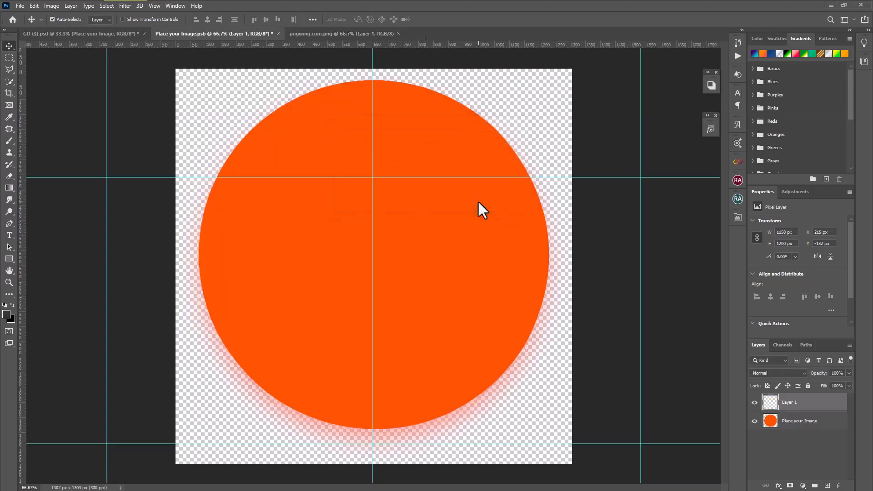
left_click_drag(477, 202, 394, 233)
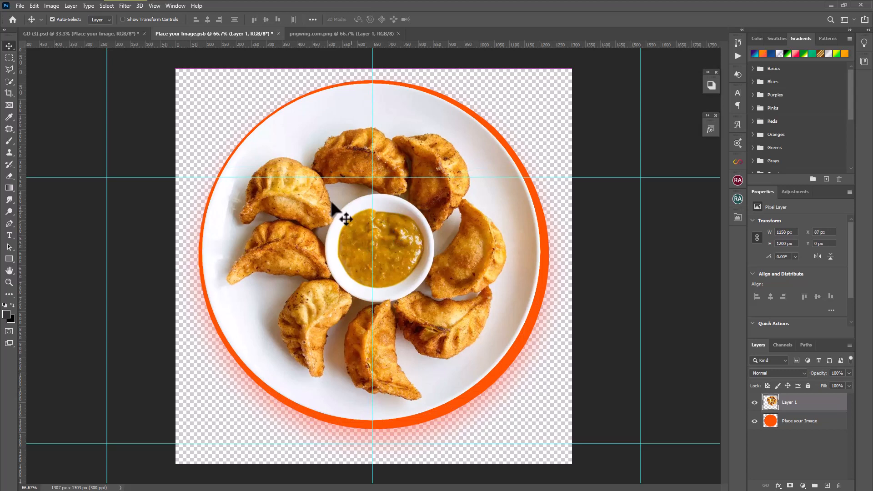
Step: Scale the dumpling plate up to about 1193 × 1237 px so it covers the orange circle
left_click(34, 7)
left_click(64, 202)
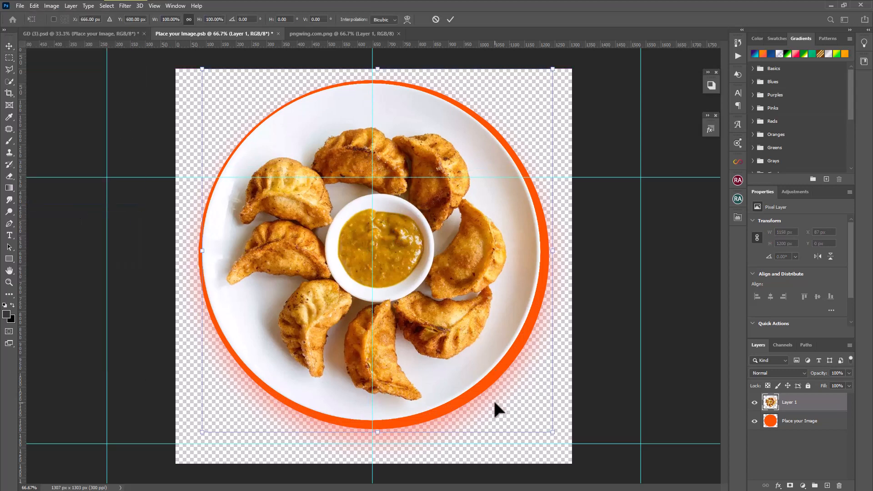
left_click_drag(377, 432, 401, 391)
left_click(8, 46)
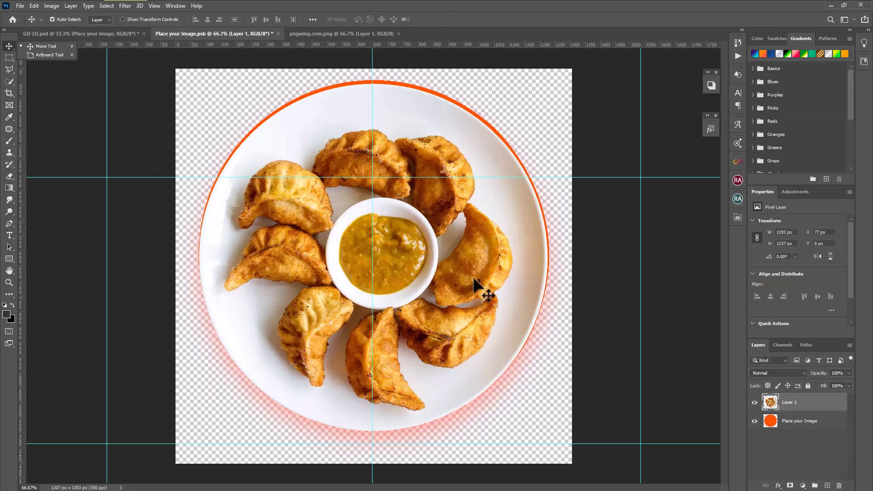
Step: Hide the orange circle layer, close pngwing.com.png, and save and close Place your Image.psb
left_click(754, 421)
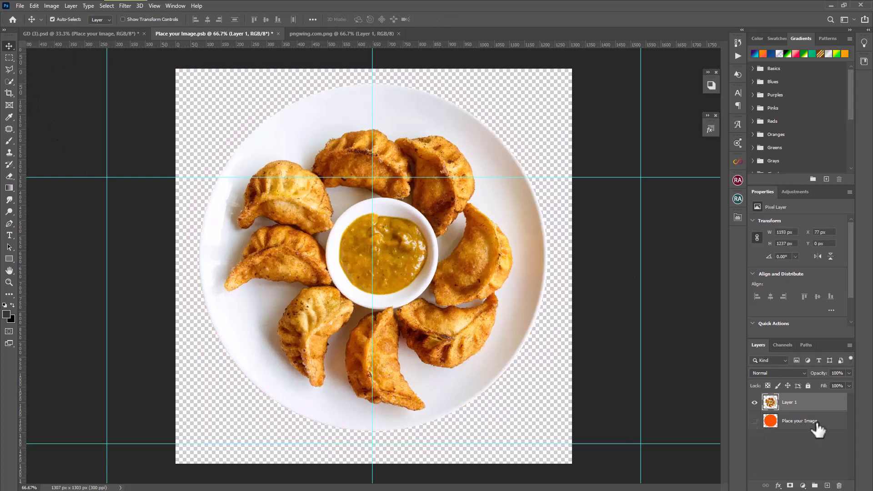
left_click(398, 34)
left_click(279, 33)
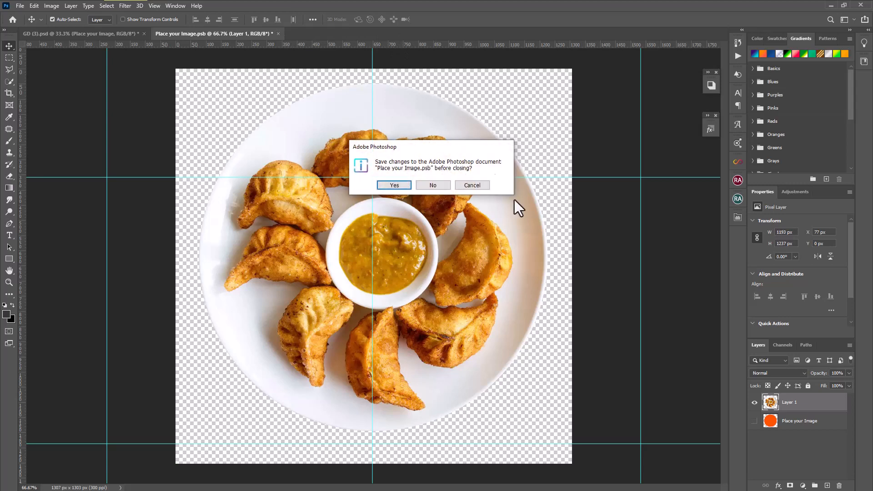
left_click(397, 187)
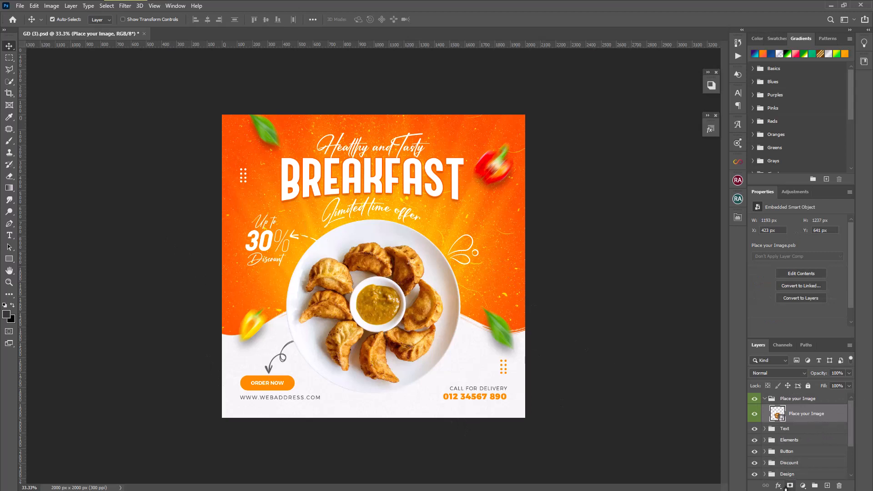
Step: Add a Multiply drop shadow to the Place your Image layer with 19% opacity, 42 px distance and 57 px size
left_click(778, 485)
left_click(804, 397)
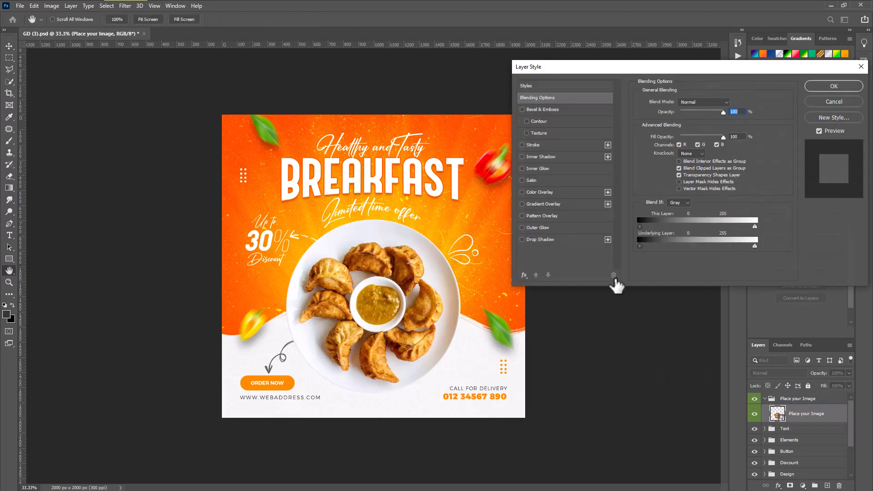
left_click(540, 240)
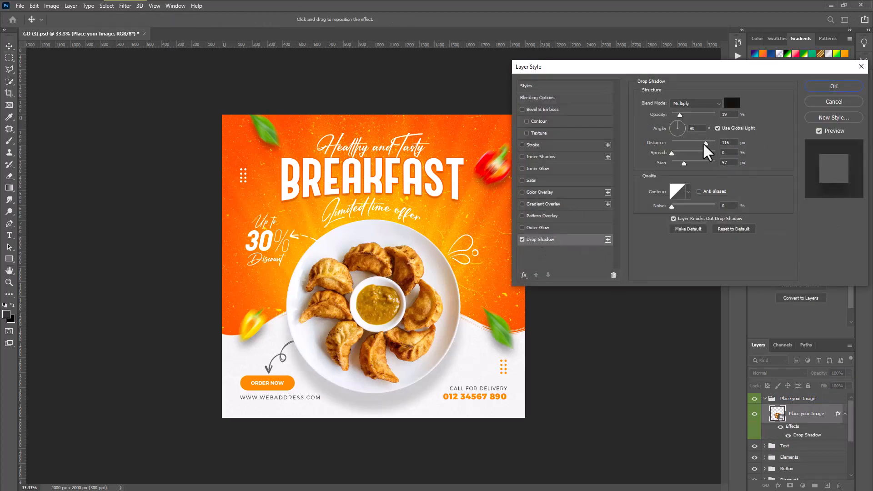
left_click_drag(703, 143, 679, 115)
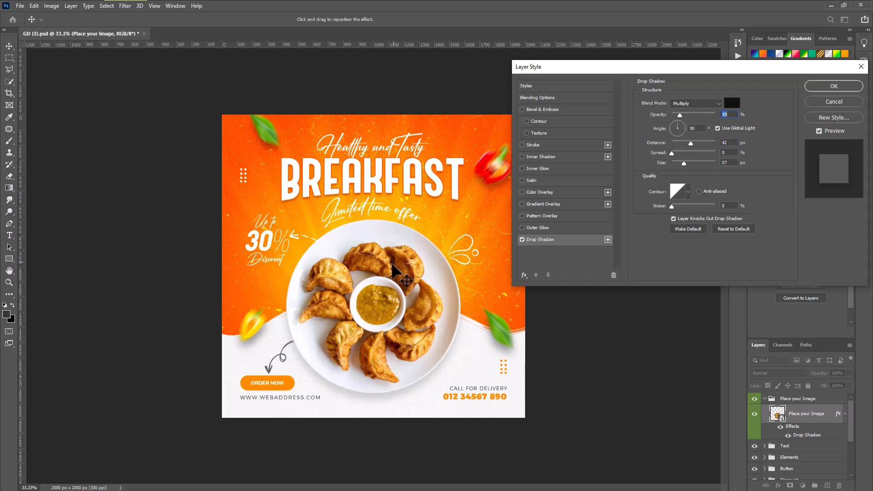
left_click(832, 87)
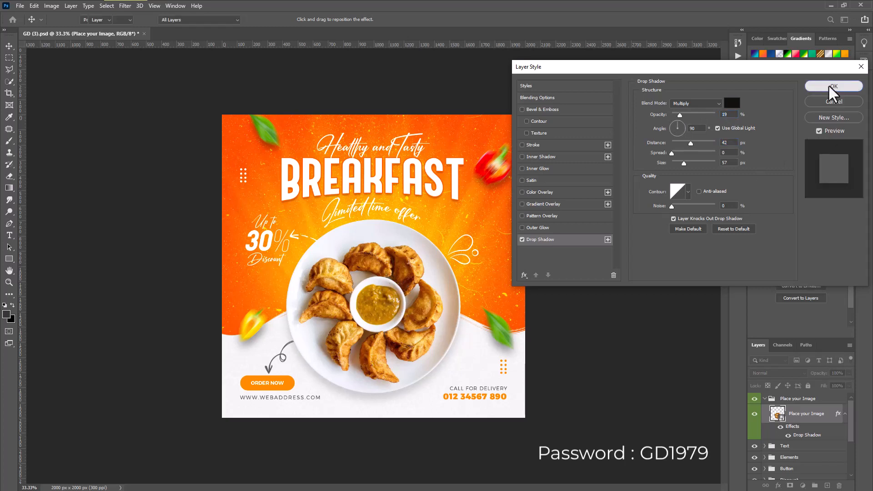
Step: Try a Pinks gradient preset and a Color Overlay on Layer 0 in the Background group
scroll(834, 456, "down", 3)
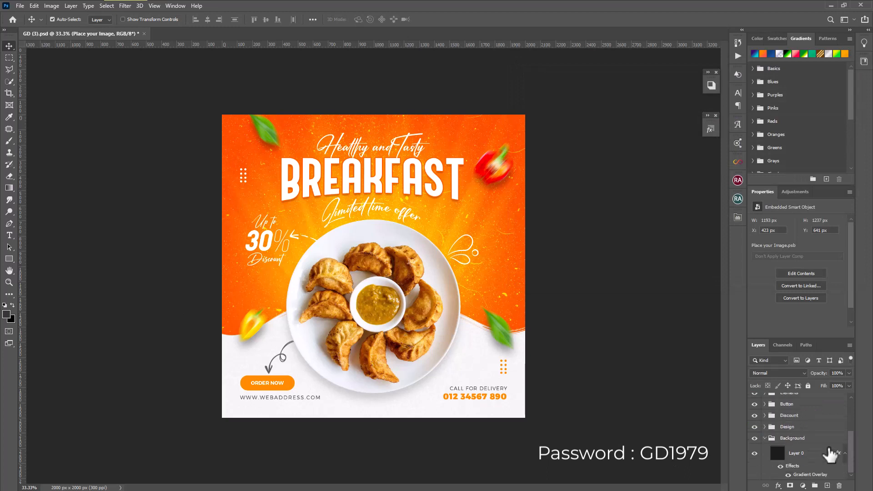
scroll(828, 449, "up", 4)
scroll(829, 450, "down", 4)
left_click(822, 457)
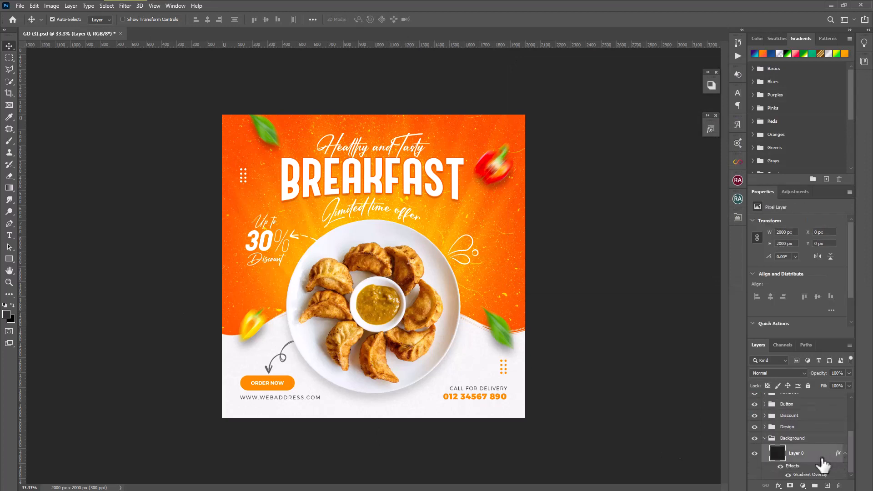
left_click(783, 487)
left_click(794, 400)
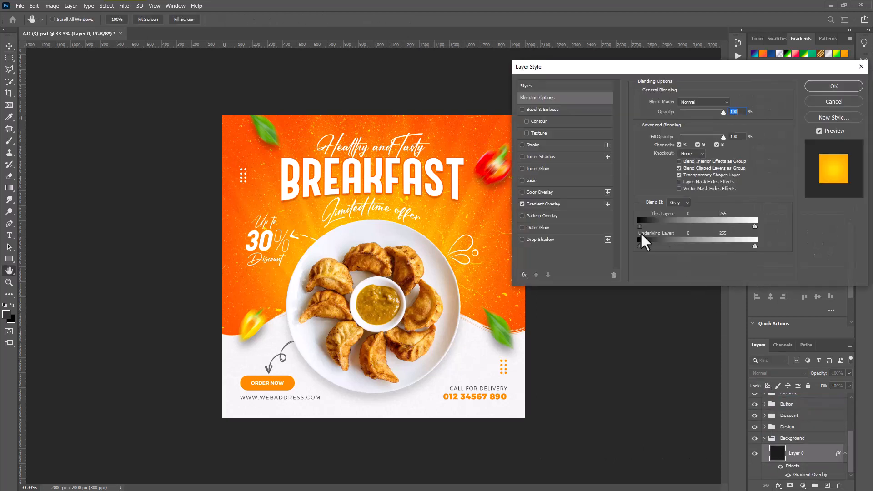
left_click(543, 204)
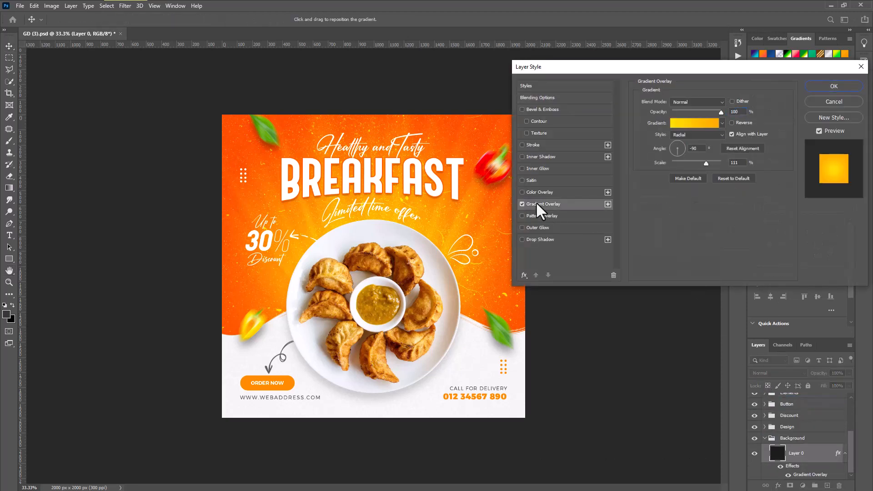
left_click(692, 121)
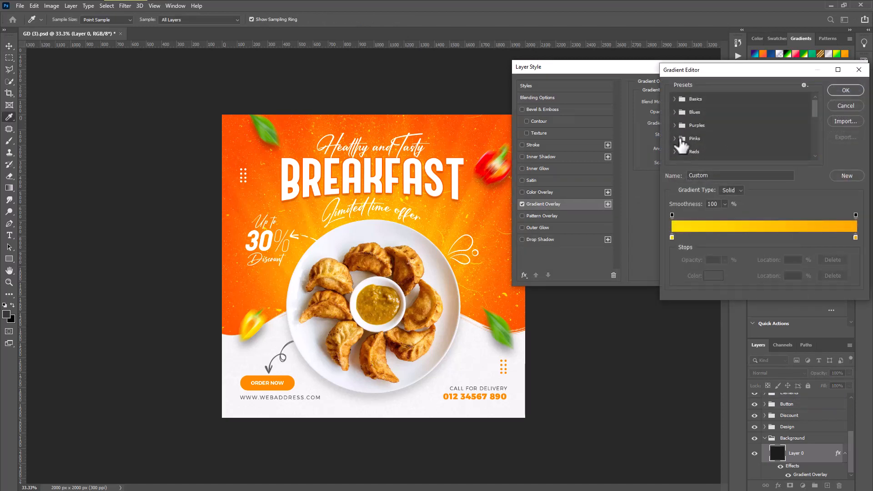
scroll(681, 141, "down", 3)
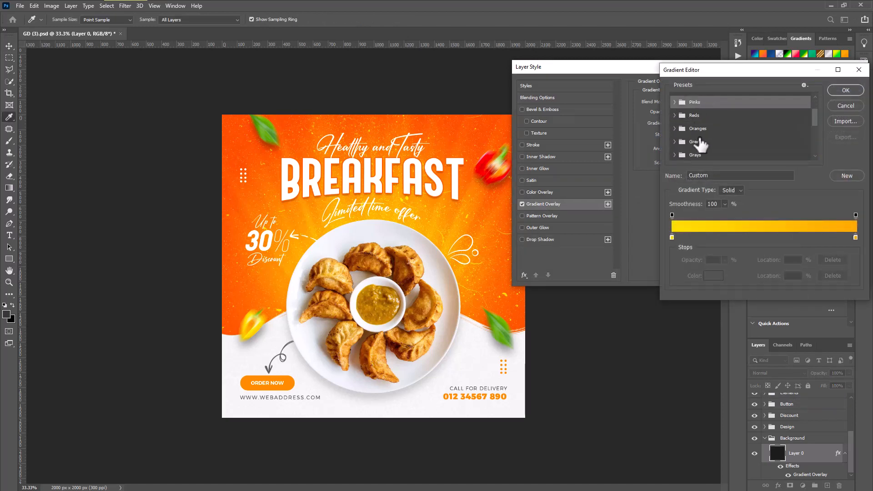
left_click(679, 101)
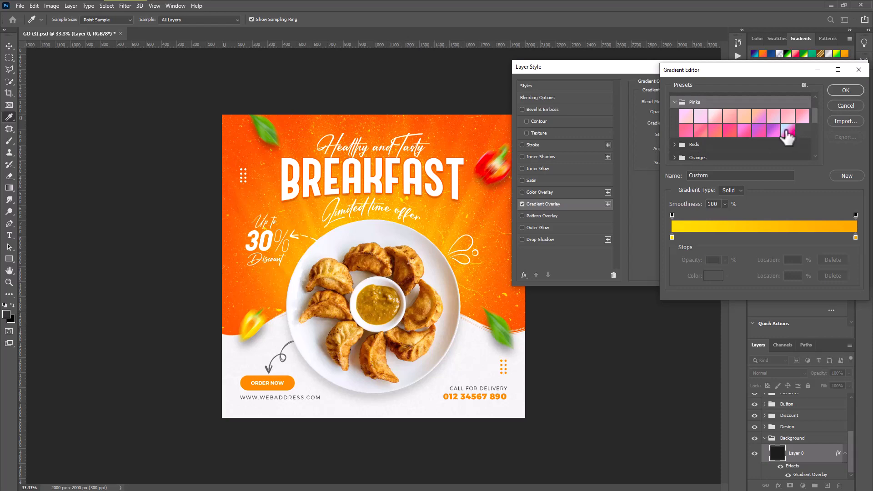
left_click(788, 131)
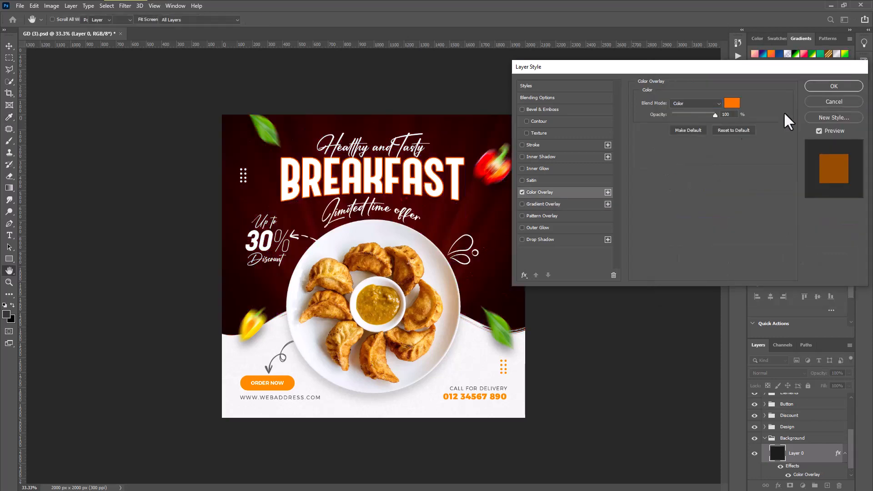
key("Return")
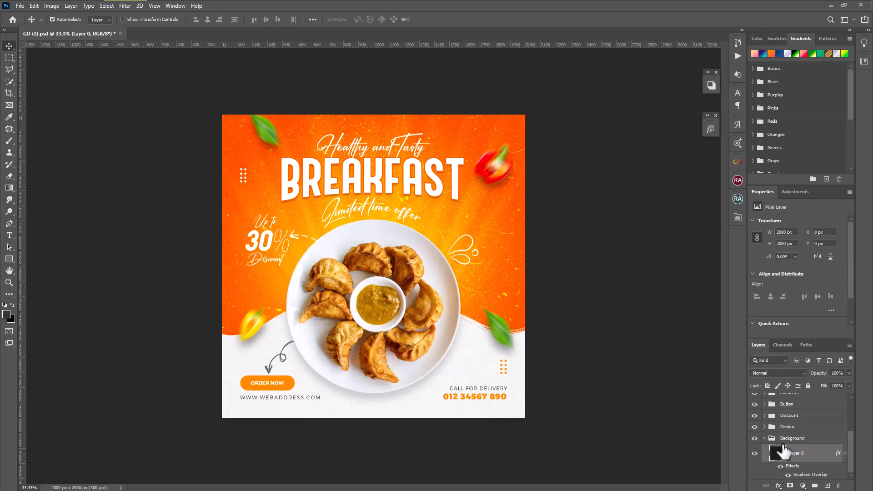
Step: Toggle the Text group's visibility, expand it and examine its text layers down to Breakfast
scroll(798, 434, "up", 3)
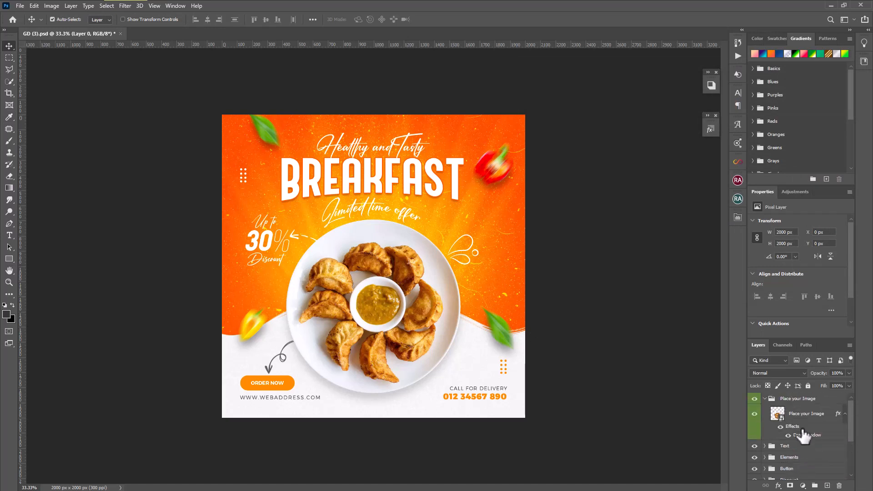
scroll(772, 464, "down", 1)
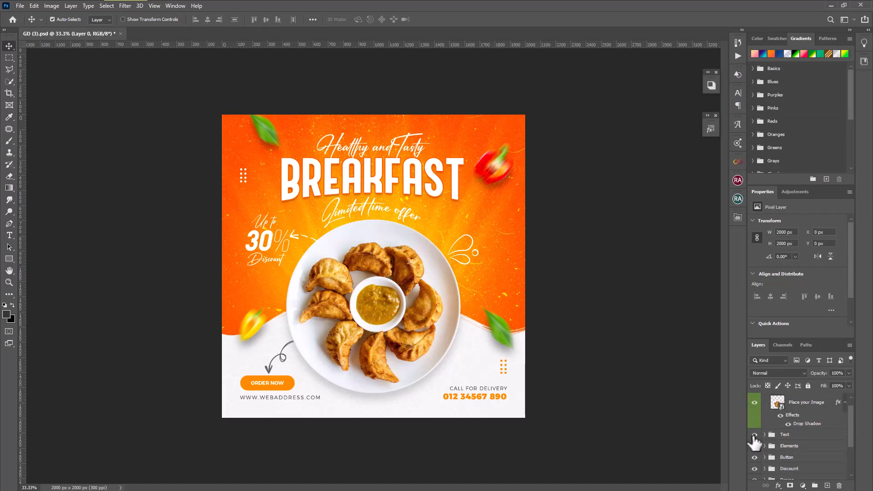
left_click(754, 435)
left_click(754, 434)
left_click(764, 435)
scroll(842, 459, "down", 5)
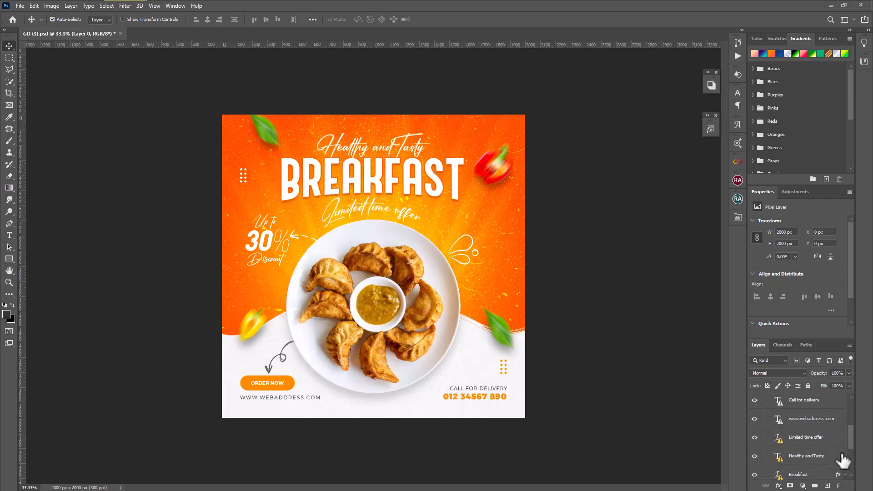
scroll(841, 460, "down", 1)
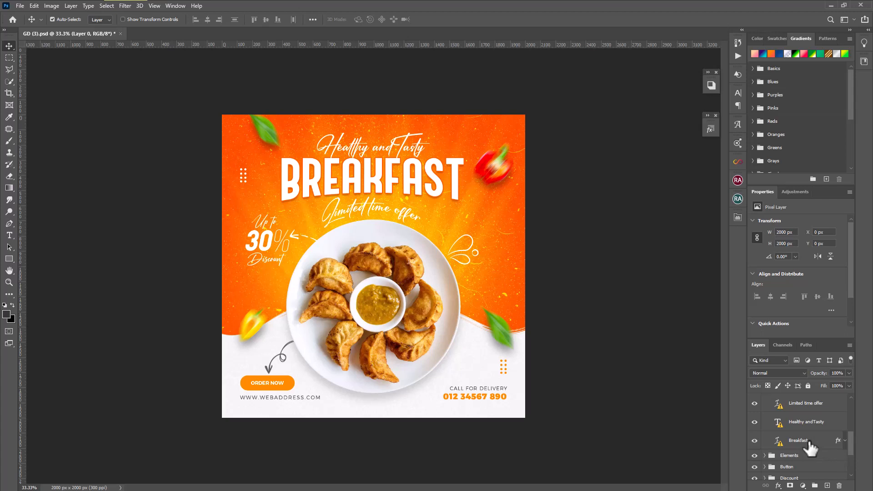
left_click(754, 441)
Step: Replace the missing Andreas font of the Breakfast text layer and set its font to Nakula
left_click(778, 446)
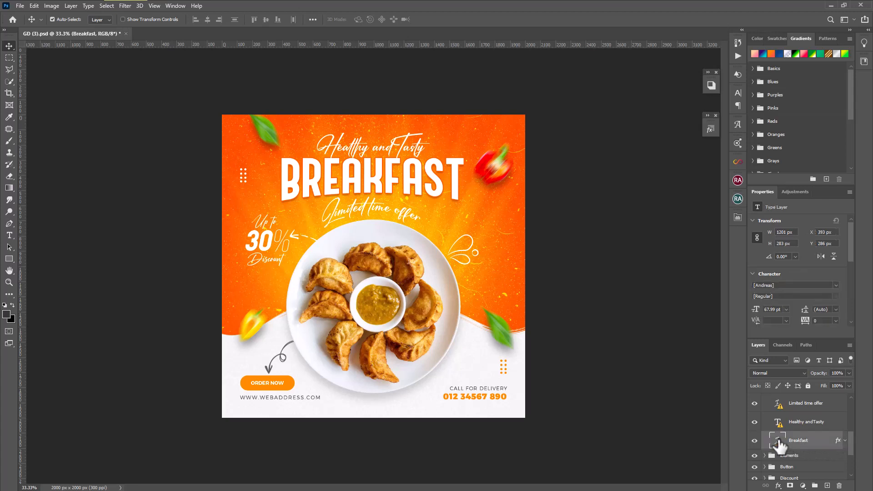
double_click(777, 443)
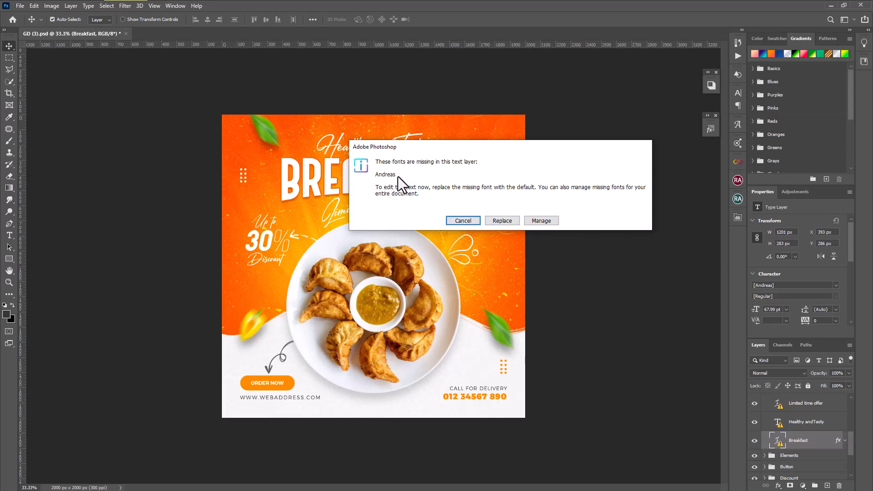
left_click(502, 221)
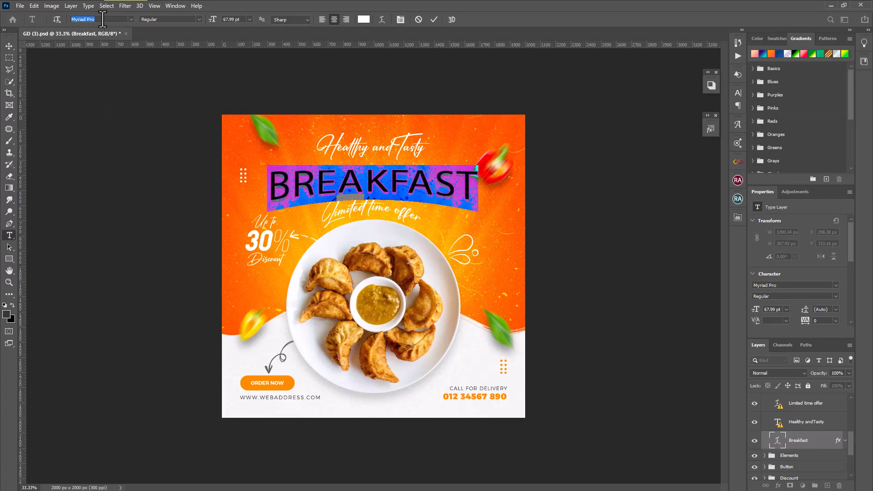
scroll(103, 19, "down", 3)
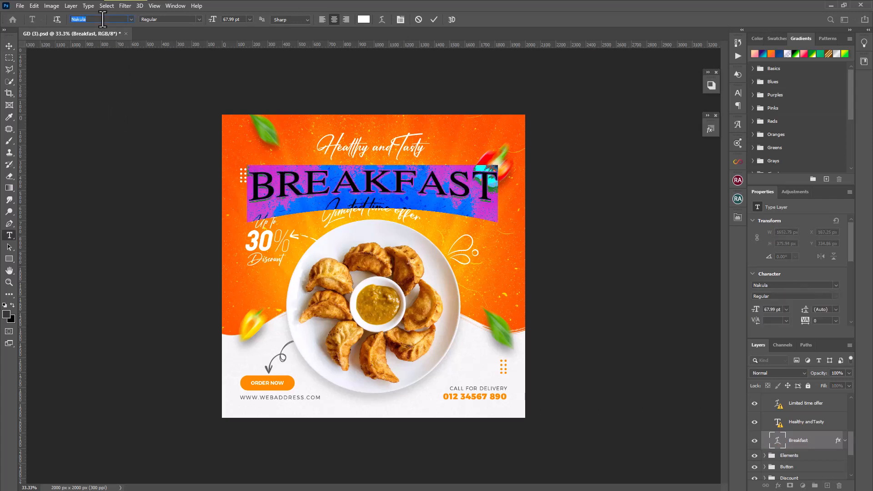
left_click(9, 46)
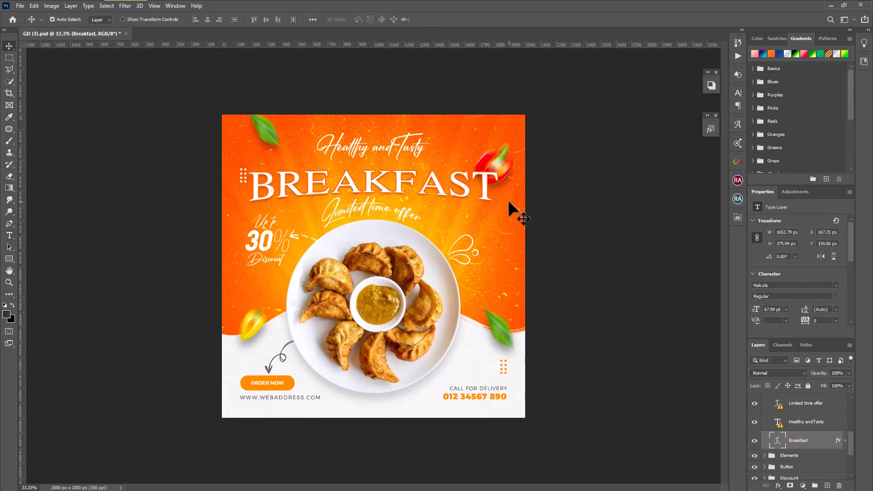
Step: Scale the BREAKFAST heading down proportionally to about 81%, roughly 1346 × 306 px
left_click(37, 6)
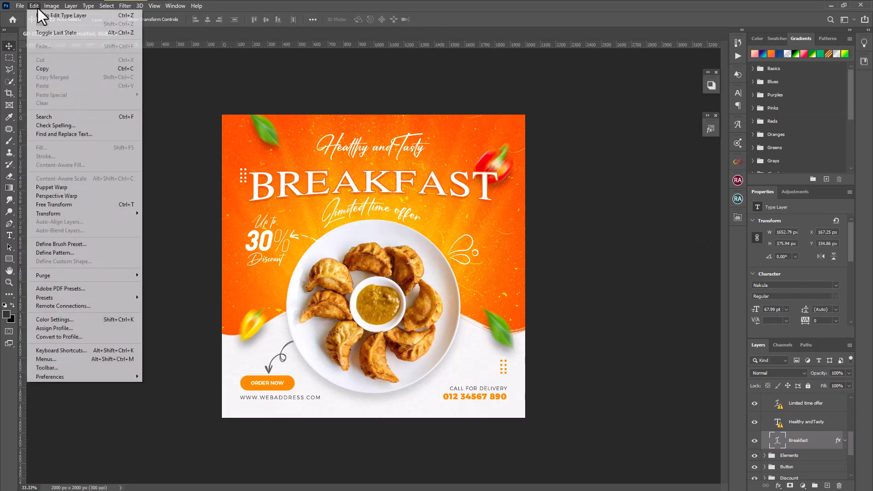
left_click(75, 206)
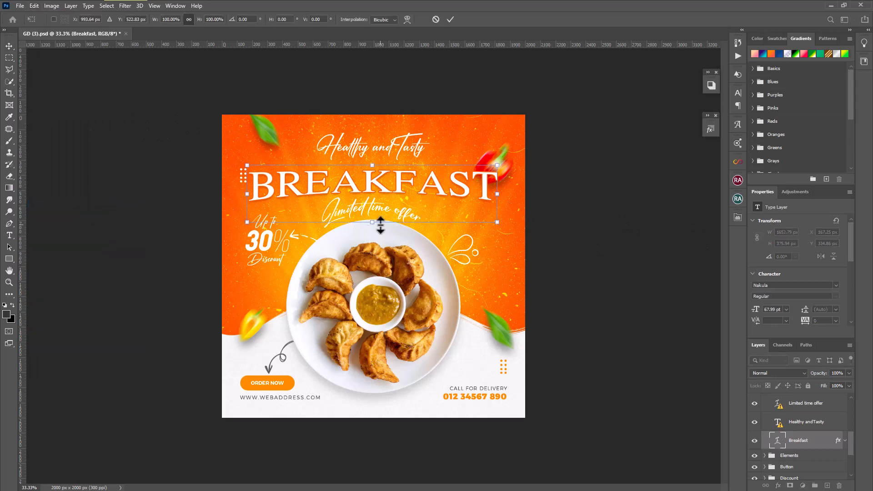
left_click_drag(372, 221, 373, 211)
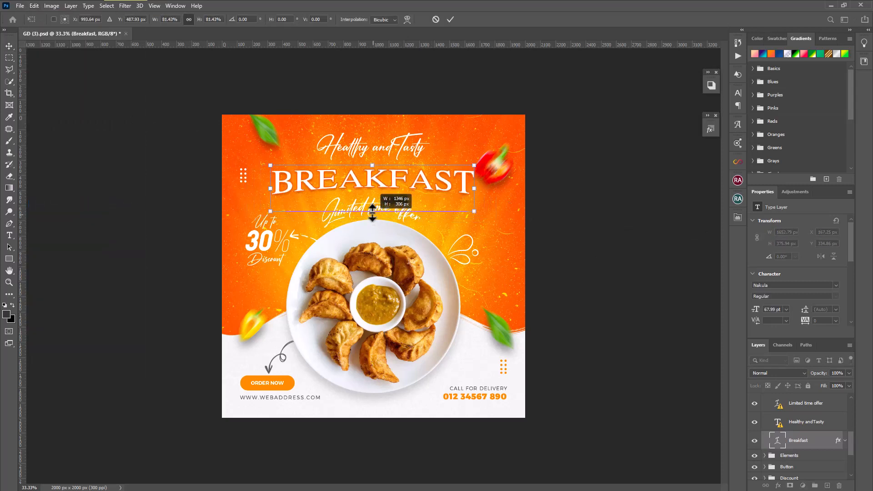
left_click(8, 47)
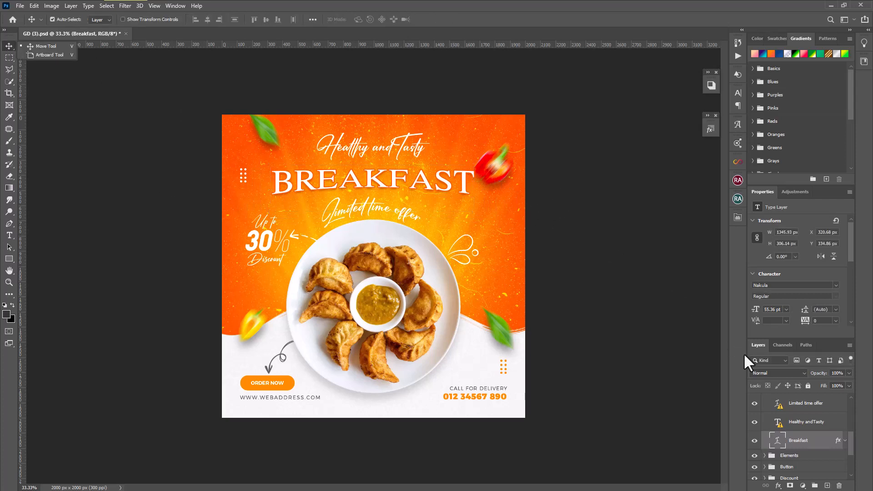
Step: Toggle the Healthy and Tasty text layer's visibility to identify it in the design
scroll(813, 409, "up", 2)
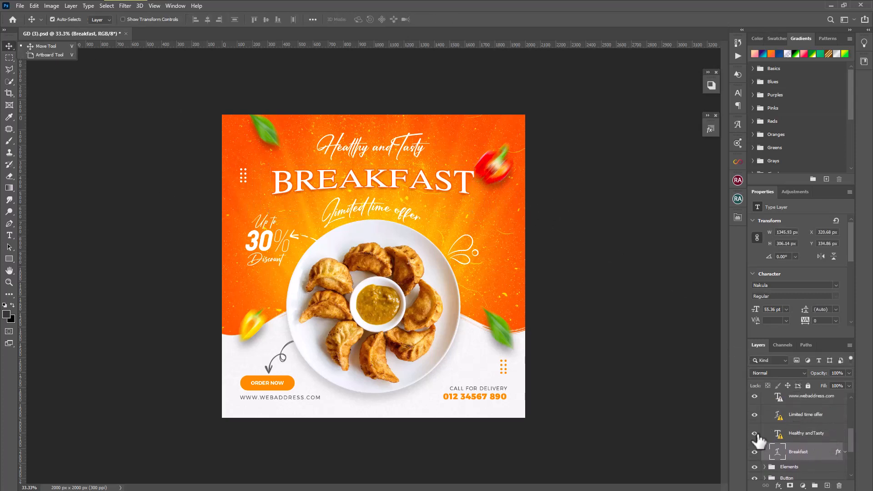
left_click(755, 435)
left_click(755, 435)
left_click(755, 433)
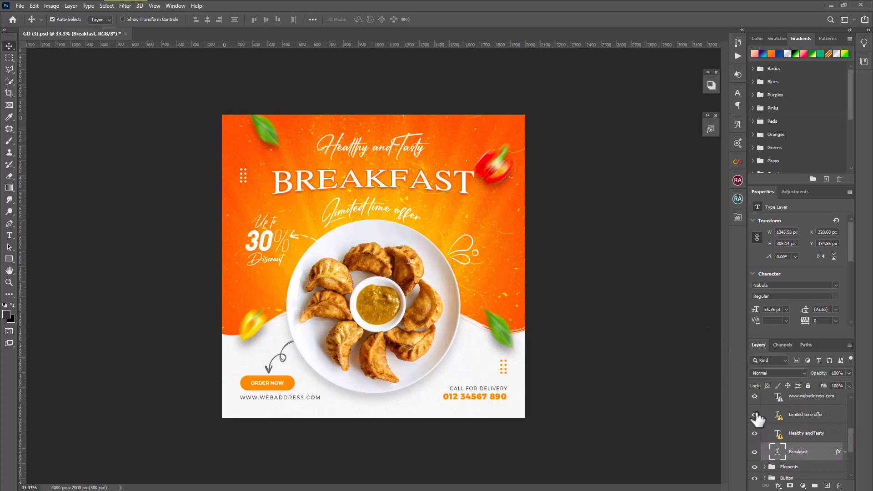